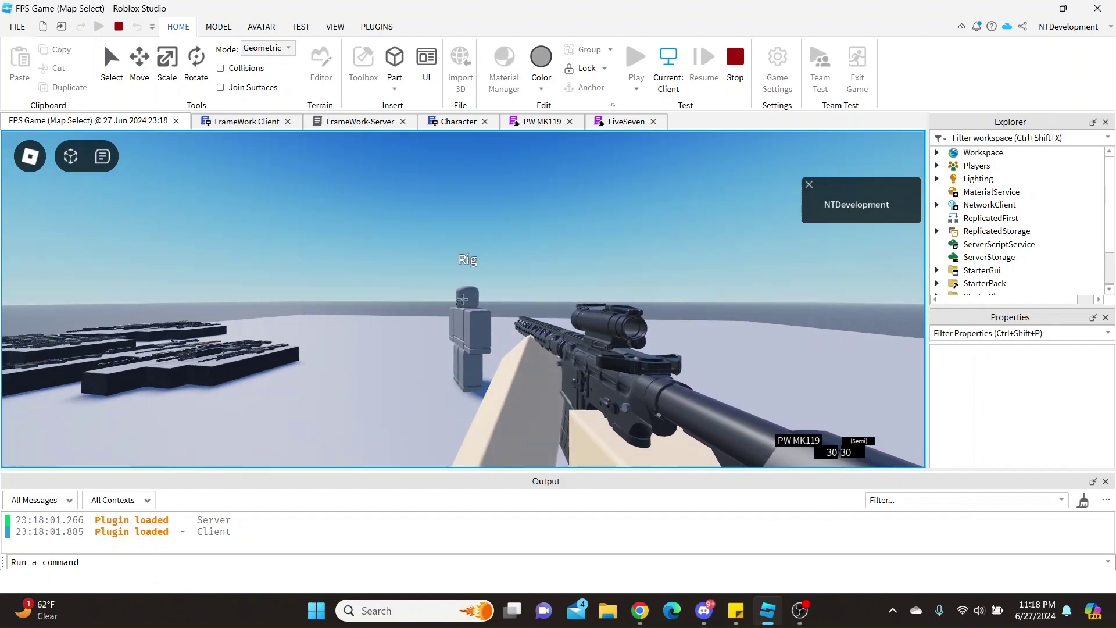
End the play test and insert a ScreenGui under StarterGui
{"action": "left_click", "coordinate": [463, 299]}
{"action": "left_click", "coordinate": [463, 298]}
{"action": "left_click", "coordinate": [463, 299]}
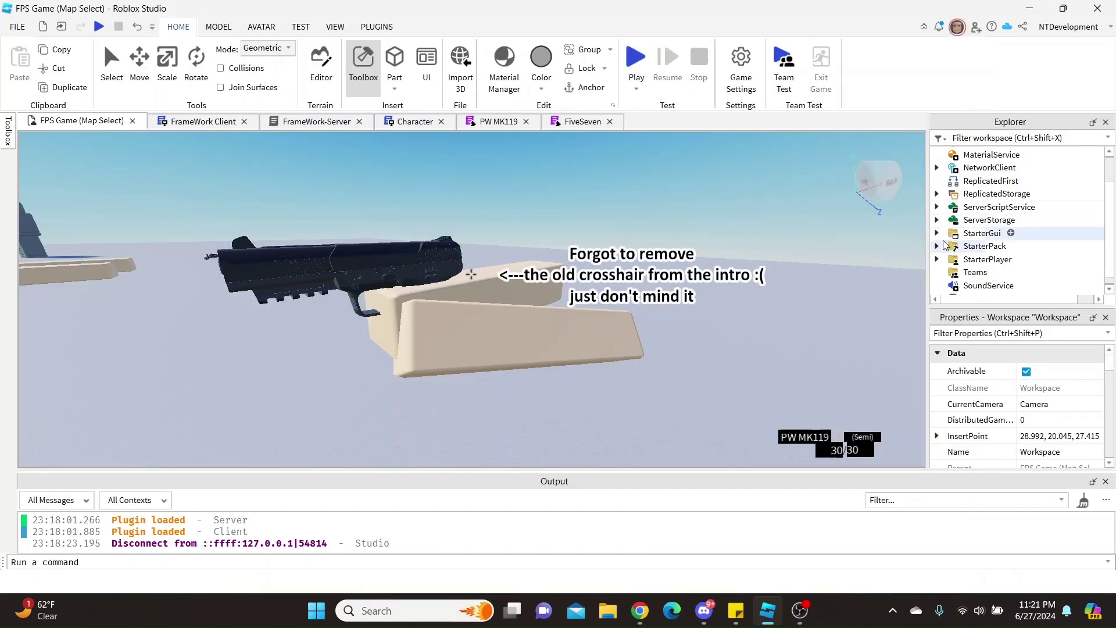
{"action": "left_click", "coordinate": [937, 233]}
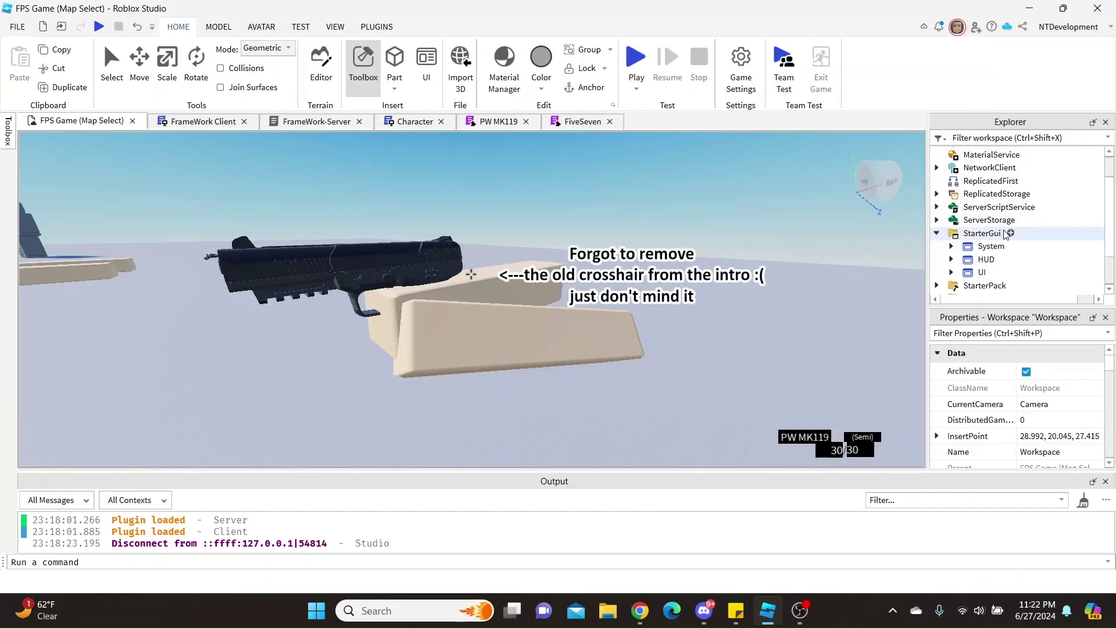
{"action": "left_click", "coordinate": [1010, 234]}
{"action": "type", "text": "sc"}
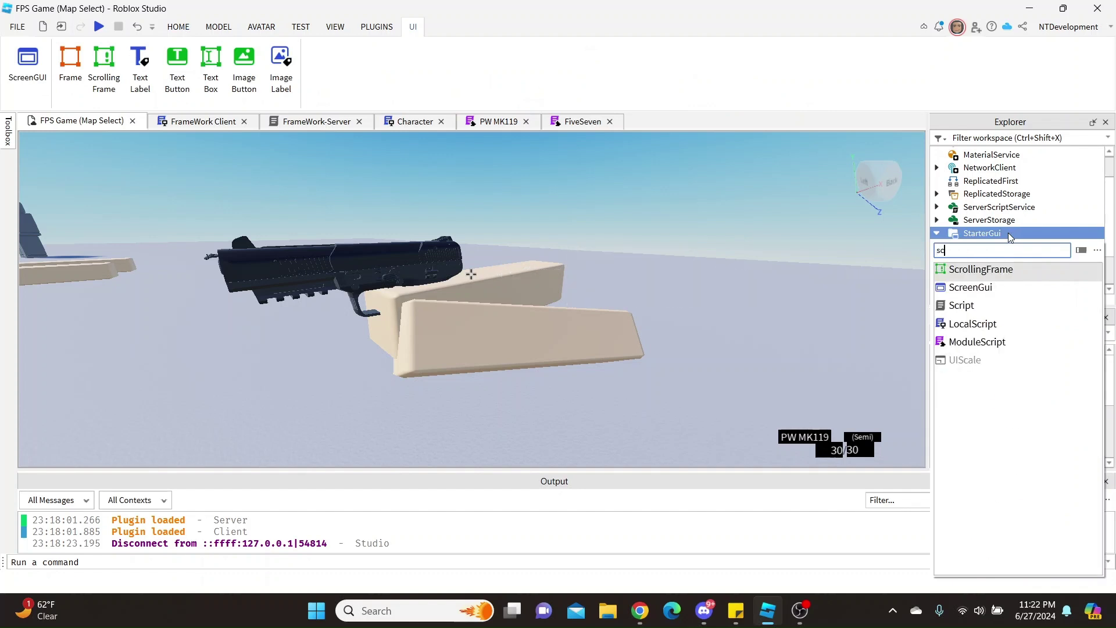
{"action": "type", "text": "re"}
{"action": "left_click", "coordinate": [1014, 268]}
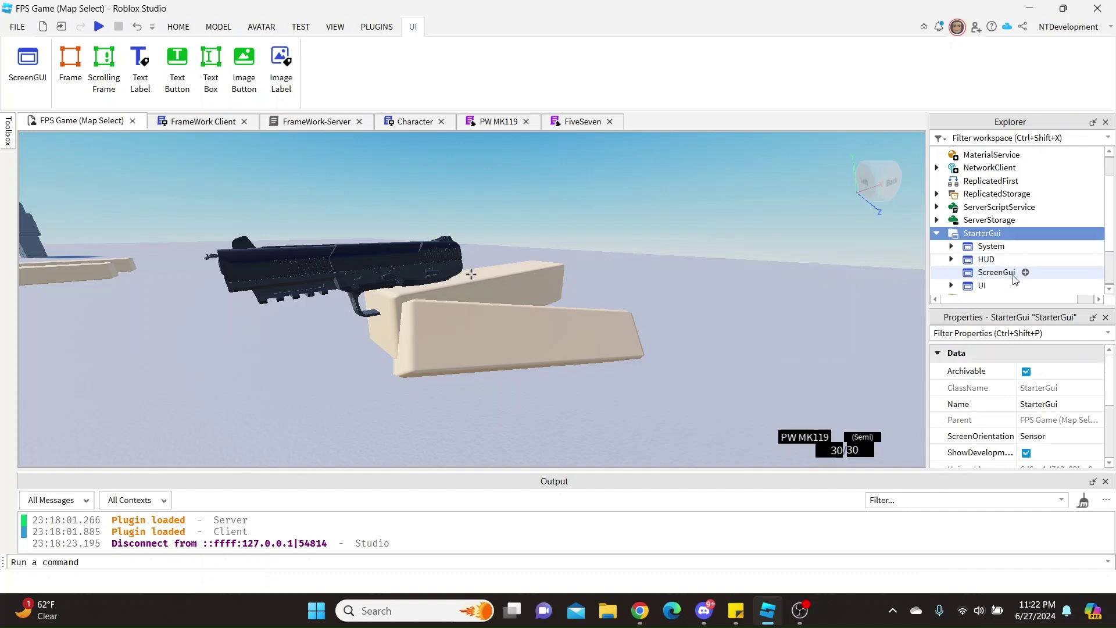
Rename the new ScreenGui to 'Crosshair'
{"action": "left_click", "coordinate": [1016, 277]}
{"action": "right_click", "coordinate": [1011, 277]}
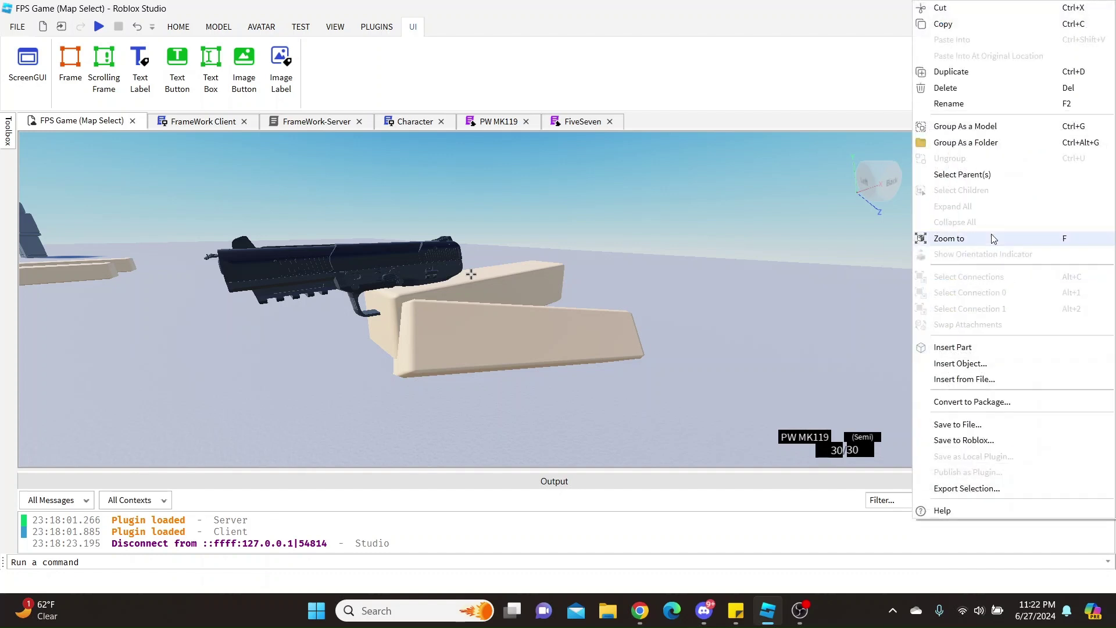
{"action": "left_click", "coordinate": [959, 110]}
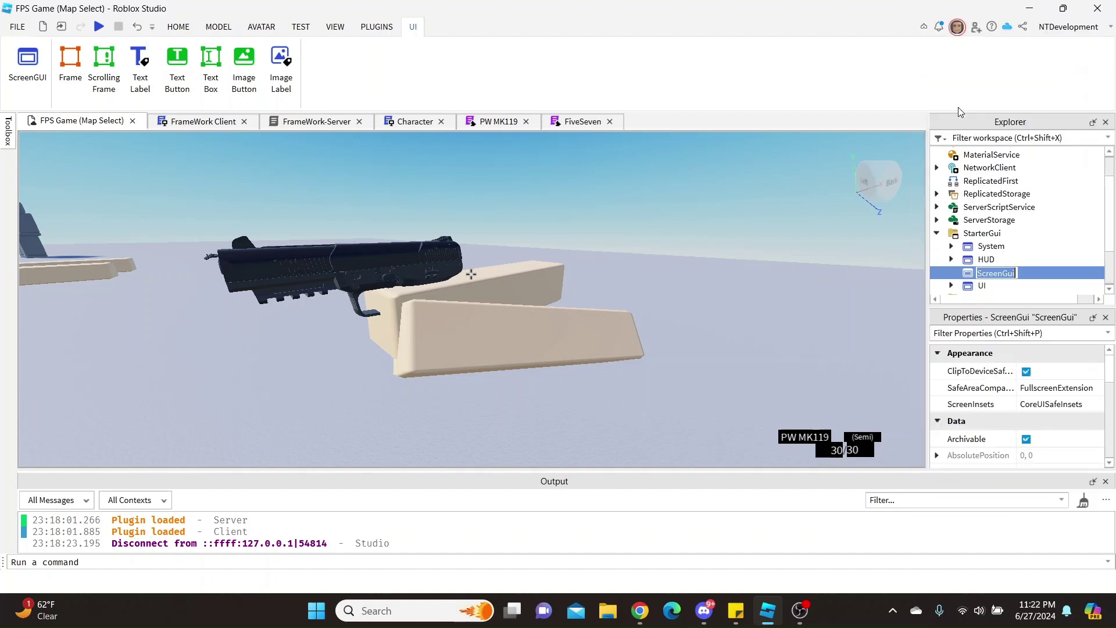
{"action": "type", "text": "Crossh"}
{"action": "type", "text": "air"}
Confirm the Crosshair name, then add an ImageLabel and drag it to the viewport centre
{"action": "key", "text": "Return"}
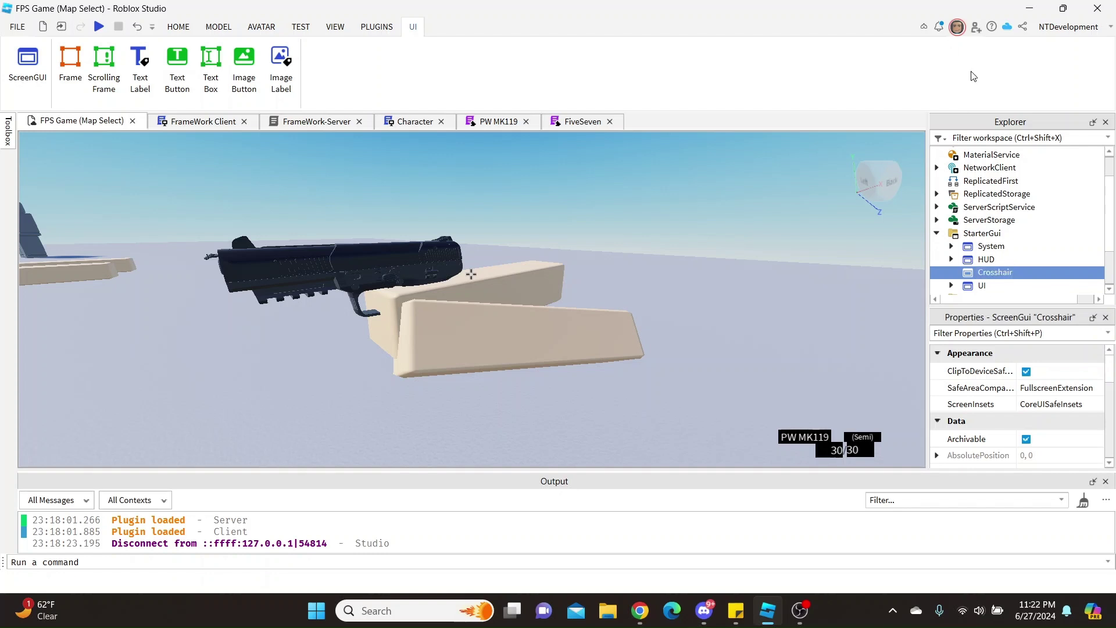
{"action": "key", "text": "ctrl+i"}
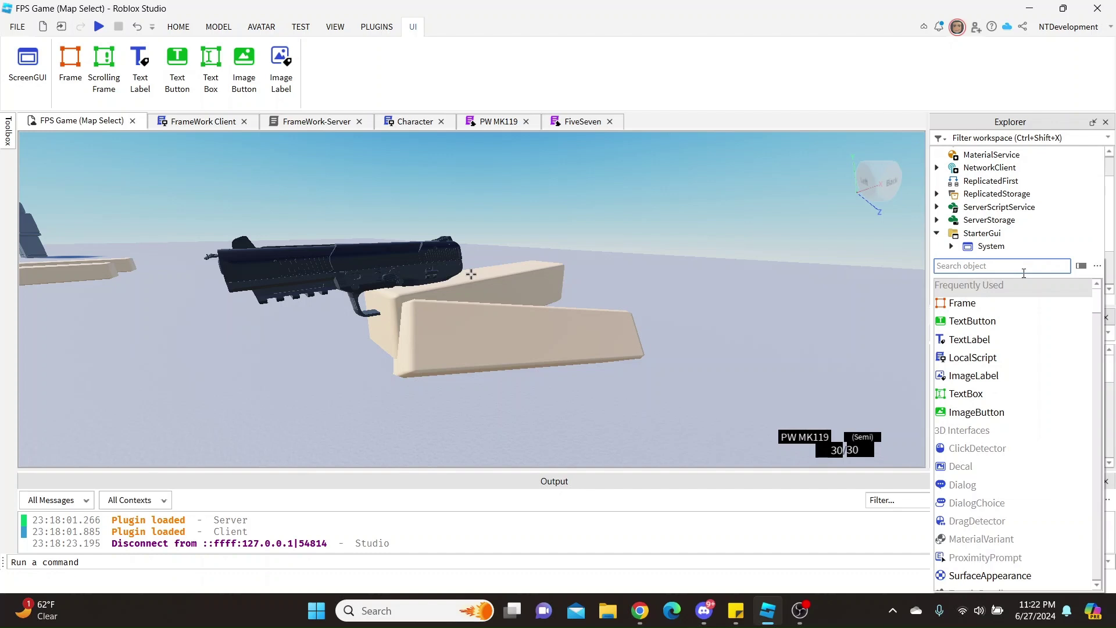
{"action": "left_click", "coordinate": [973, 376]}
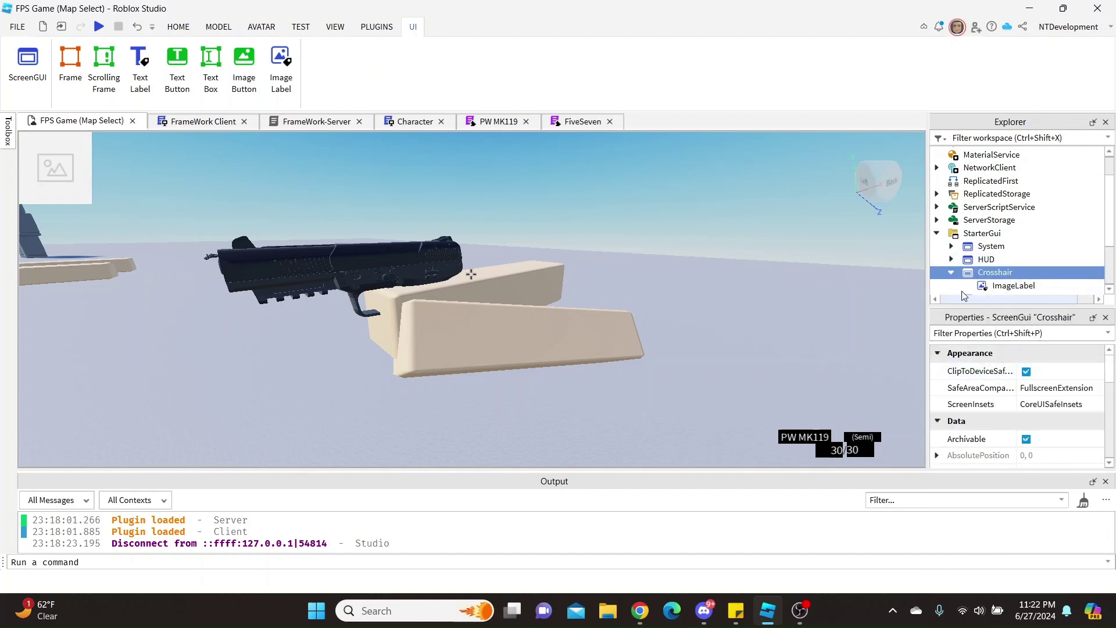
{"action": "left_click_drag", "start_coordinate": [49, 159], "coordinate": [455, 289]}
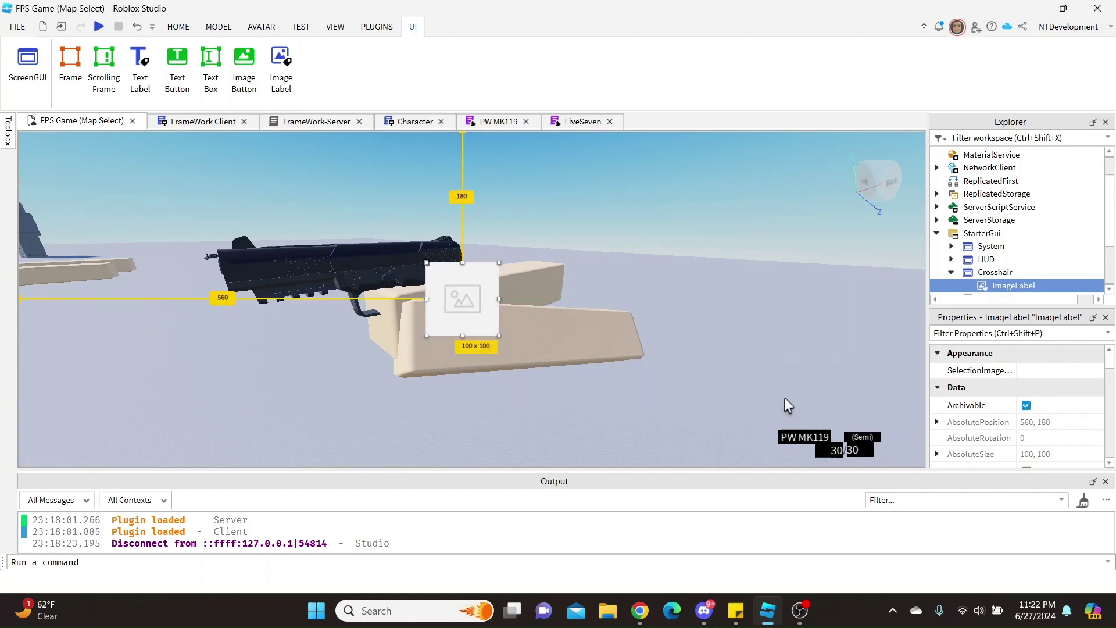
Open the ImageLabel's Image property picker and start adding a new image
{"action": "scroll", "coordinate": [1008, 430], "scroll_direction": "down", "scroll_amount": 2}
{"action": "scroll", "coordinate": [1008, 448], "scroll_direction": "down", "scroll_amount": 3}
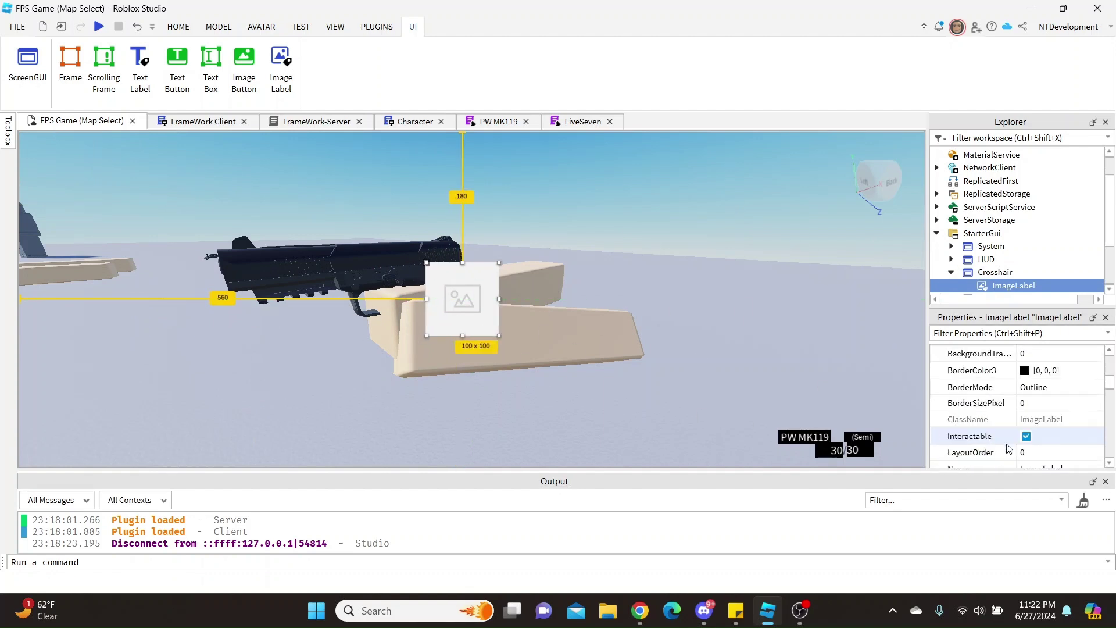
{"action": "scroll", "coordinate": [1008, 448], "scroll_direction": "down", "scroll_amount": 2}
{"action": "scroll", "coordinate": [1010, 447], "scroll_direction": "down", "scroll_amount": 1}
{"action": "scroll", "coordinate": [1010, 447], "scroll_direction": "down", "scroll_amount": 2}
{"action": "scroll", "coordinate": [1012, 445], "scroll_direction": "down", "scroll_amount": 2}
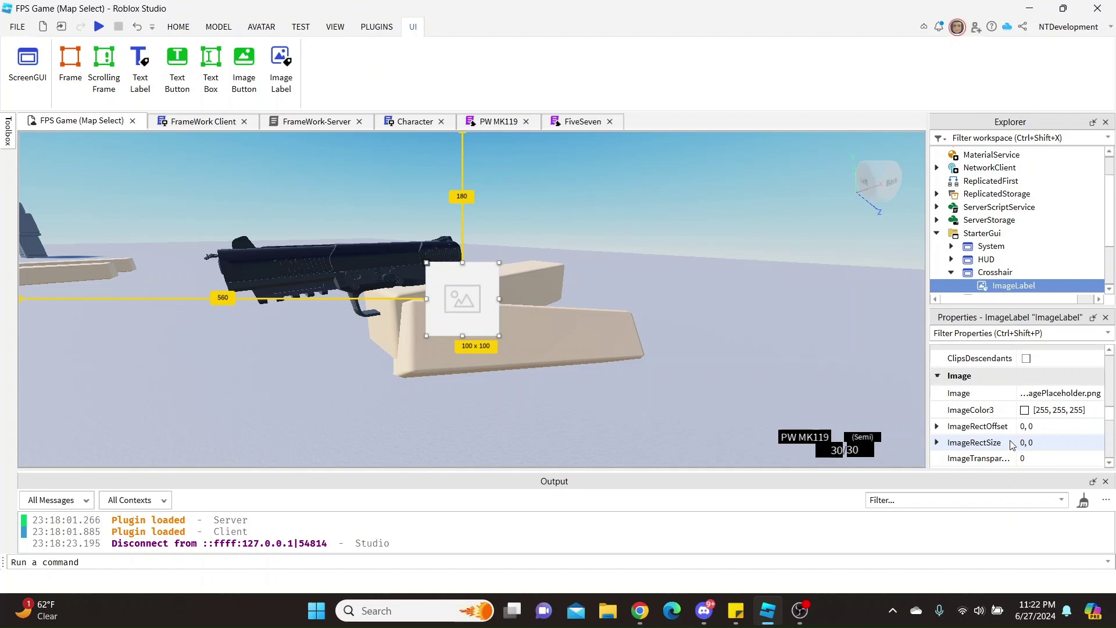
{"action": "scroll", "coordinate": [1047, 396], "scroll_direction": "down", "scroll_amount": 3}
{"action": "scroll", "coordinate": [1046, 372], "scroll_direction": "up", "scroll_amount": 2}
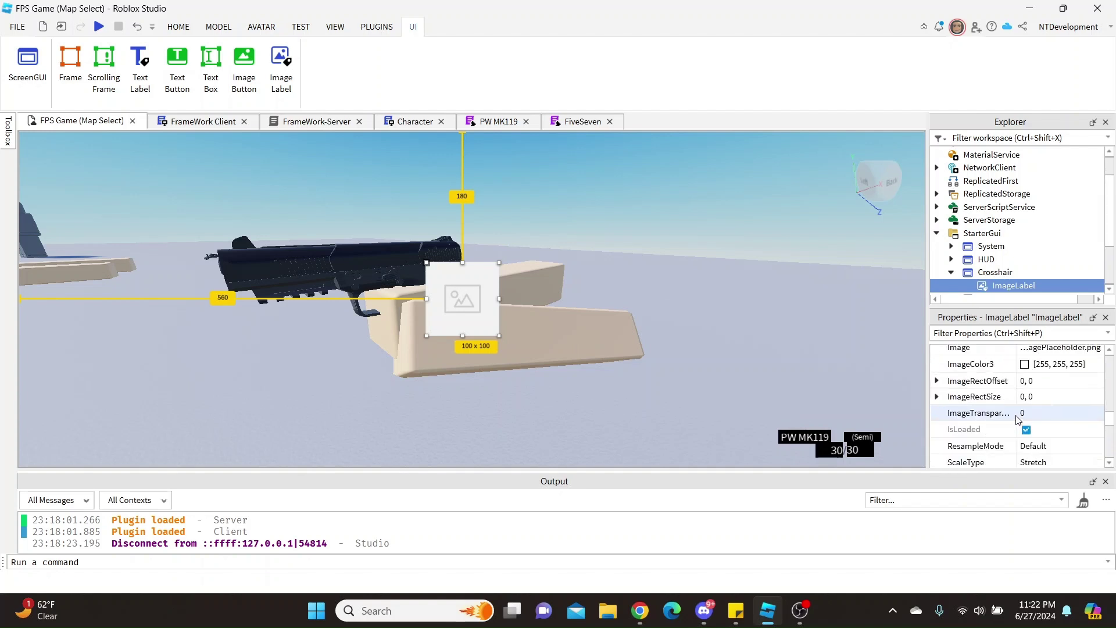
{"action": "left_click", "coordinate": [1048, 349]}
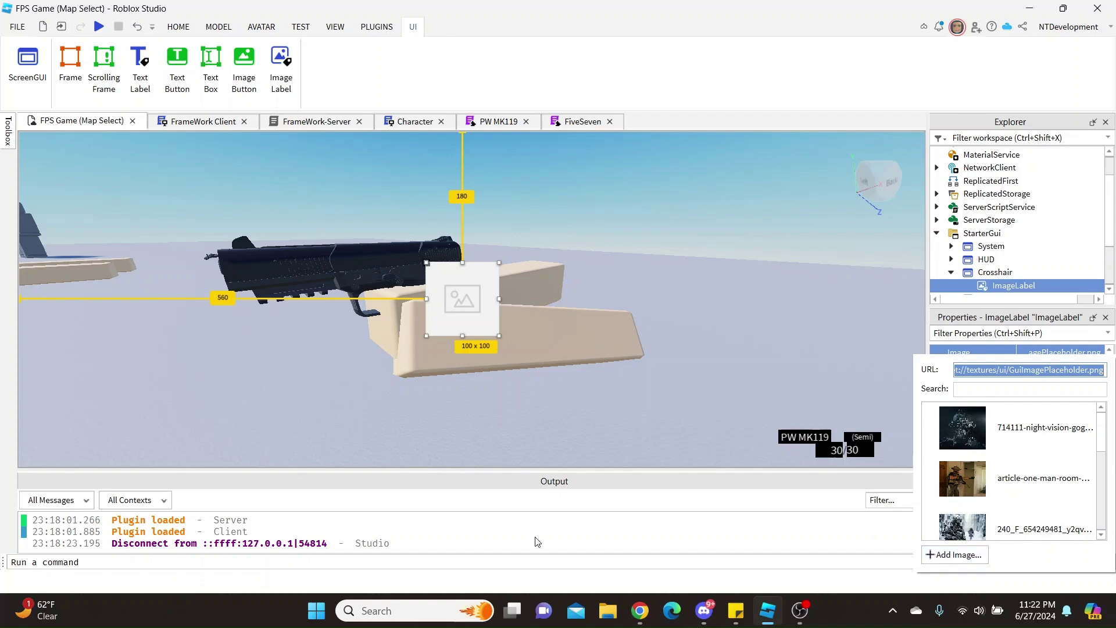
{"action": "left_click", "coordinate": [930, 556]}
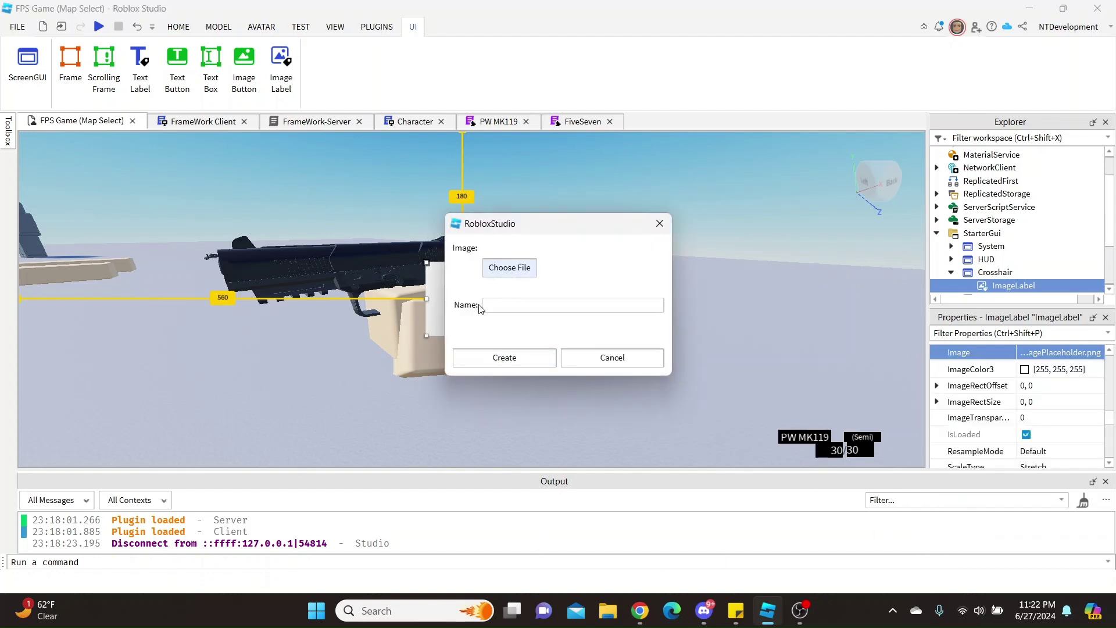
Dismiss the add-image dialog and copy {0.493, 0},{0.41, 0} from Discord's #download-links message
{"action": "left_click", "coordinate": [660, 223]}
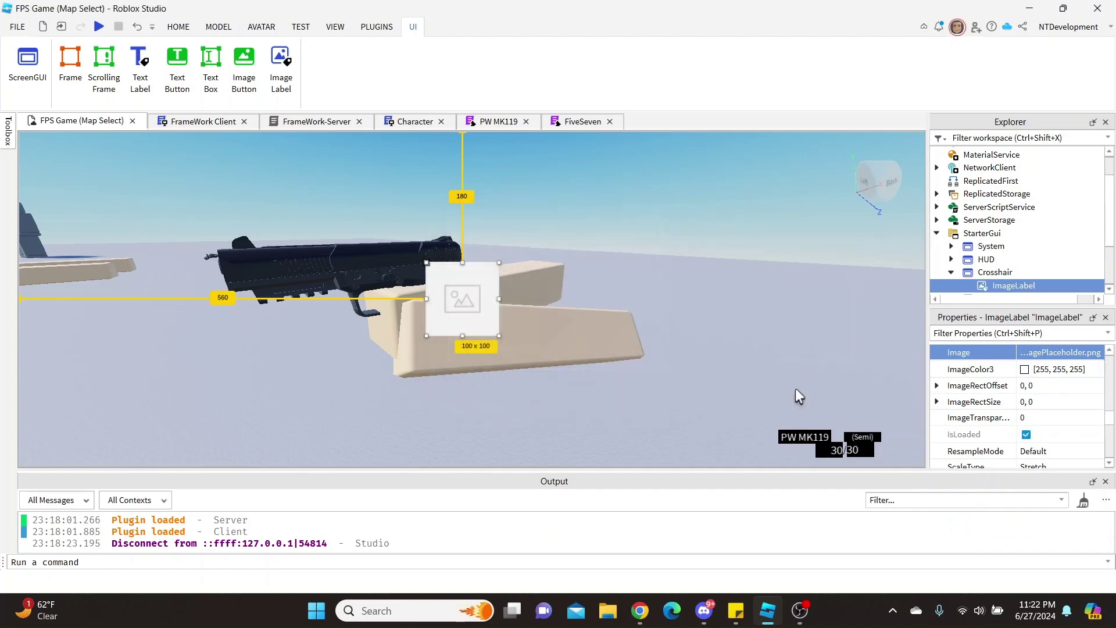
{"action": "left_click", "coordinate": [800, 610]}
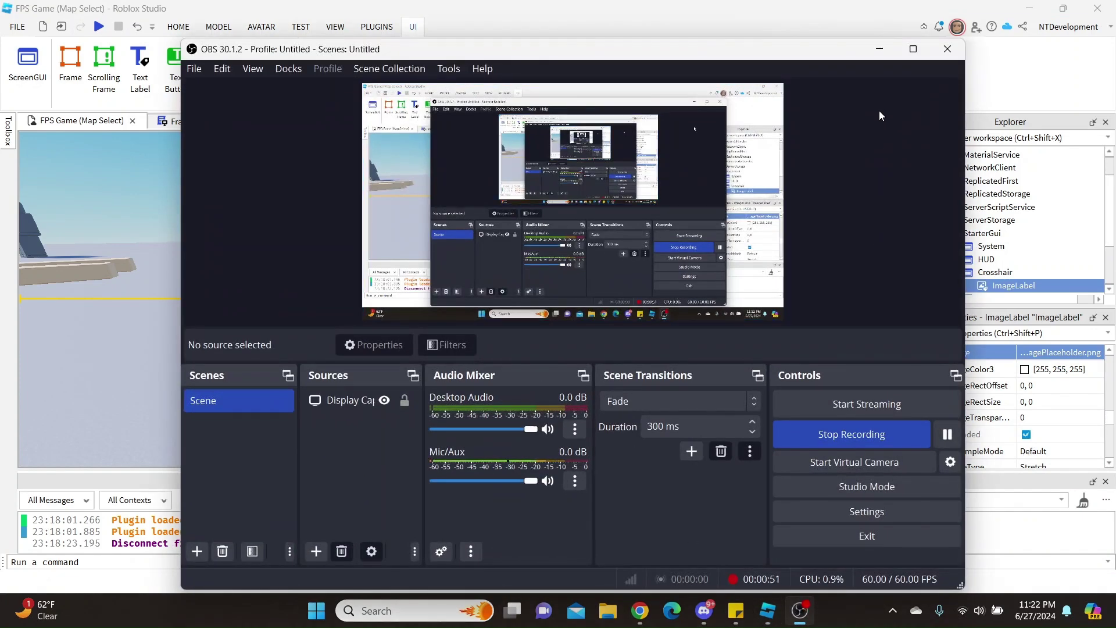
{"action": "left_click", "coordinate": [879, 49]}
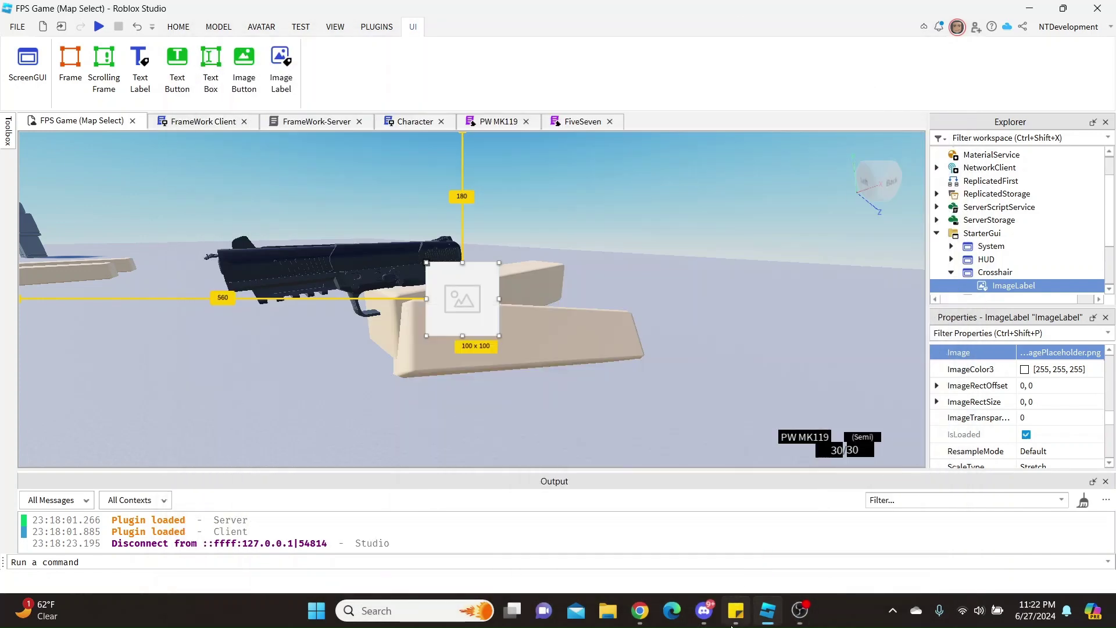
{"action": "left_click", "coordinate": [704, 611]}
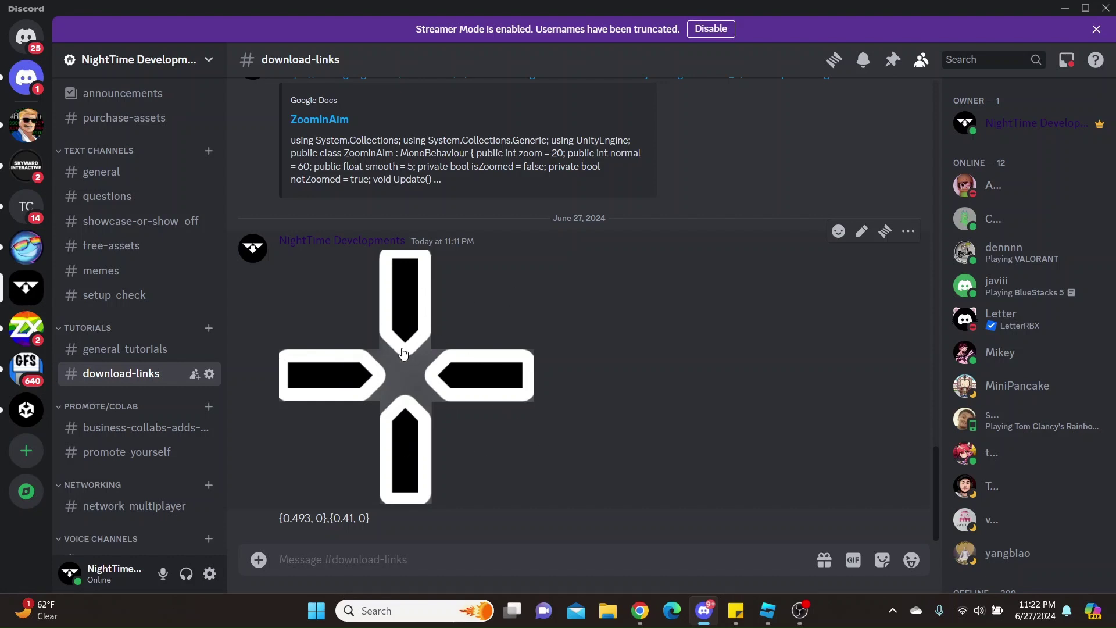
{"action": "mouse_move", "coordinate": [324, 518]}
{"action": "left_click_drag", "start_coordinate": [374, 526], "coordinate": [275, 523]}
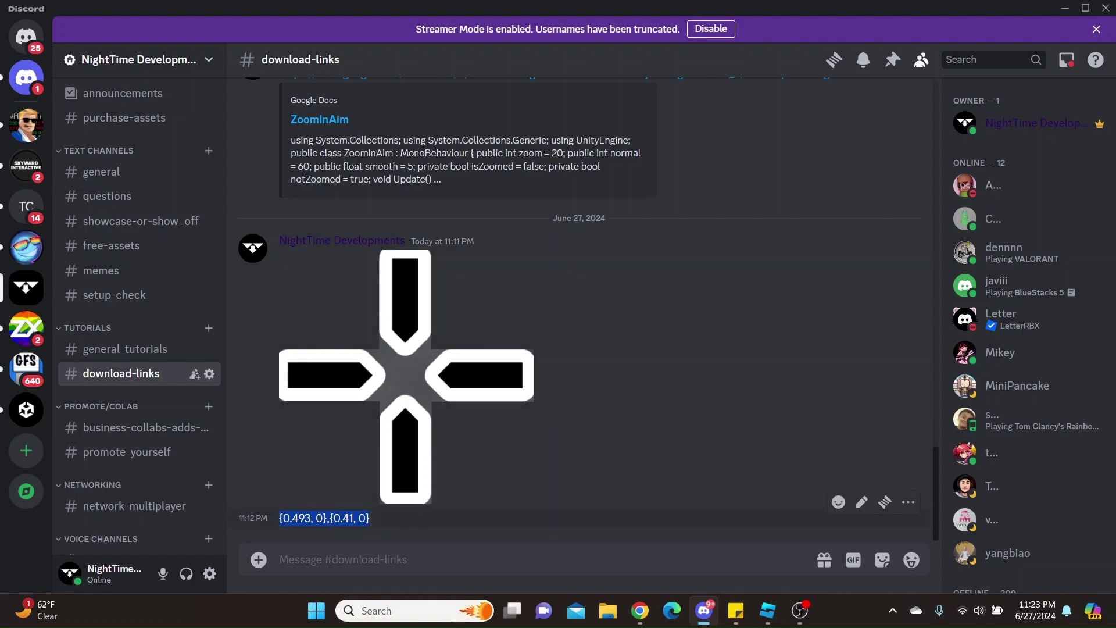
{"action": "key", "text": "ctrl+c"}
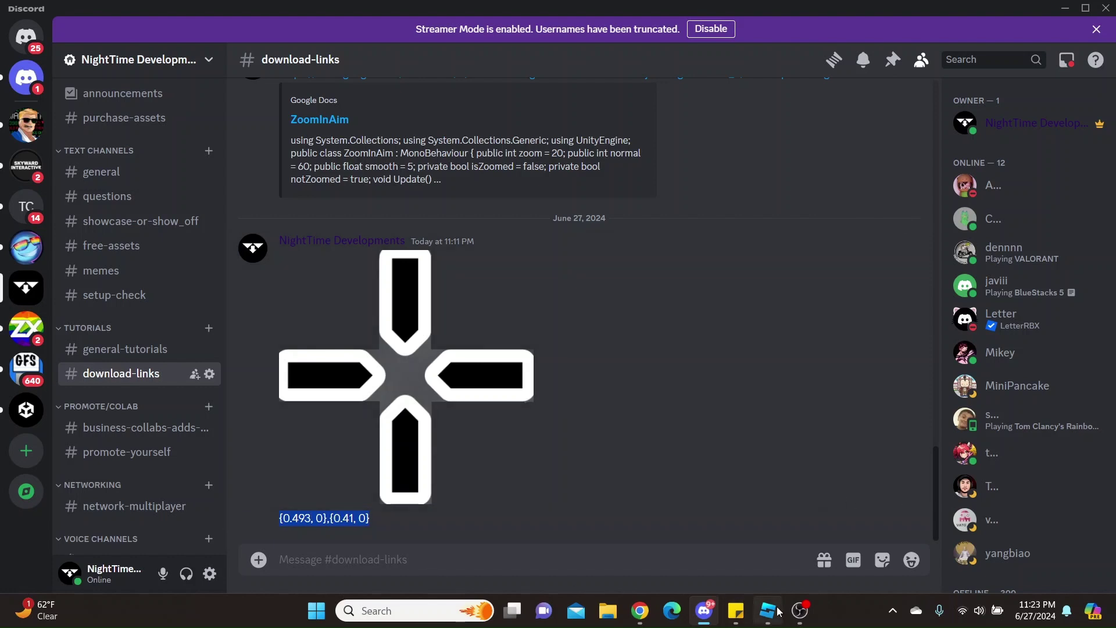
{"action": "left_click", "coordinate": [770, 611]}
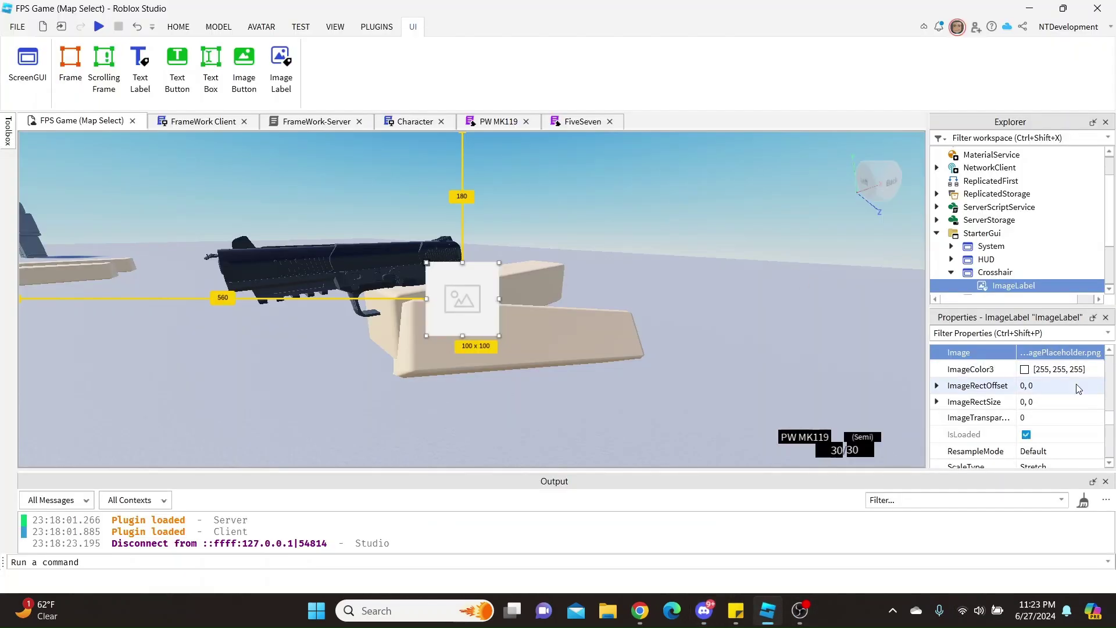
Set the ImageLabel's Image property to the uploaded 'crosshair' image
{"action": "left_click", "coordinate": [1049, 355]}
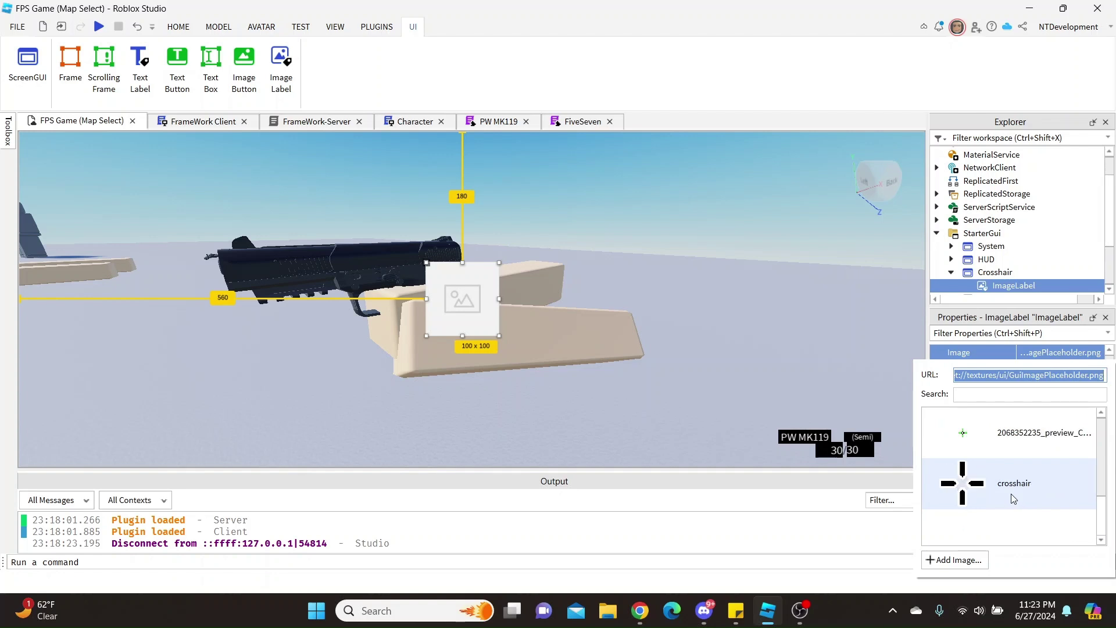
{"action": "left_click", "coordinate": [1006, 491]}
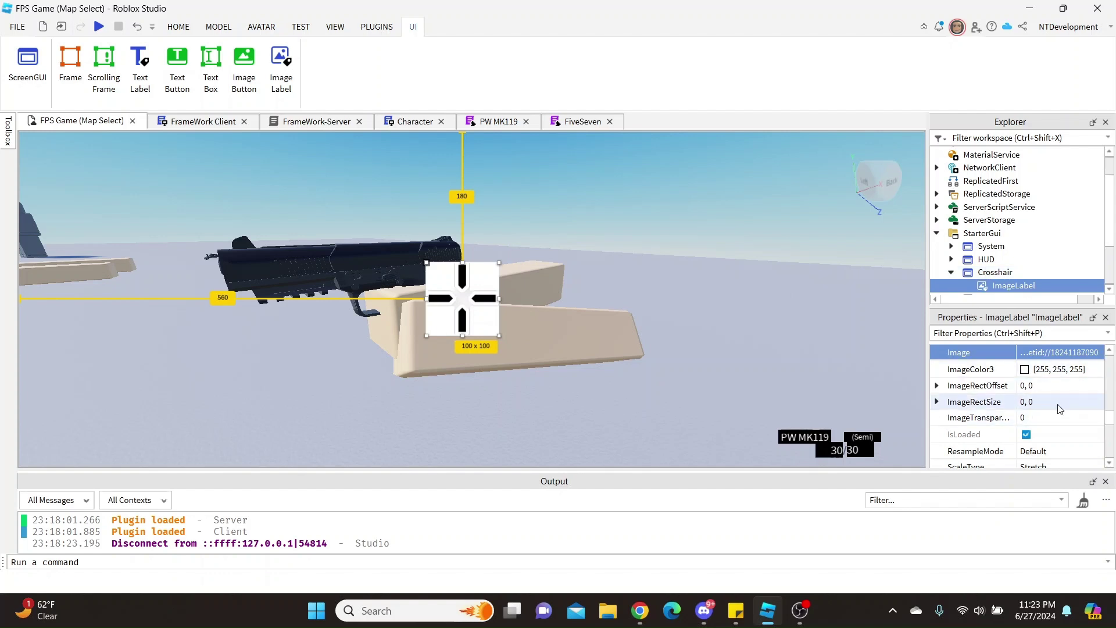
{"action": "scroll", "coordinate": [1059, 409], "scroll_direction": "down", "scroll_amount": 5}
{"action": "scroll", "coordinate": [1059, 408], "scroll_direction": "up", "scroll_amount": 3}
{"action": "scroll", "coordinate": [1058, 411], "scroll_direction": "down", "scroll_amount": 5}
{"action": "scroll", "coordinate": [1056, 414], "scroll_direction": "down", "scroll_amount": 3}
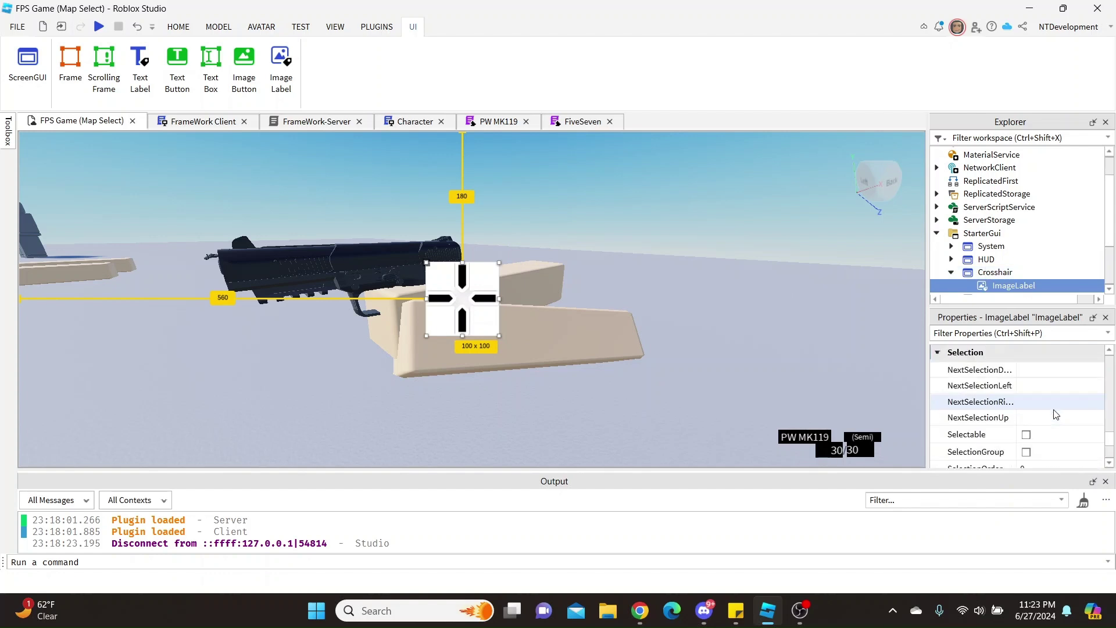
{"action": "scroll", "coordinate": [1055, 414], "scroll_direction": "down", "scroll_amount": 3}
{"action": "scroll", "coordinate": [1054, 410], "scroll_direction": "up", "scroll_amount": 3}
{"action": "scroll", "coordinate": [1053, 409], "scroll_direction": "up", "scroll_amount": 5}
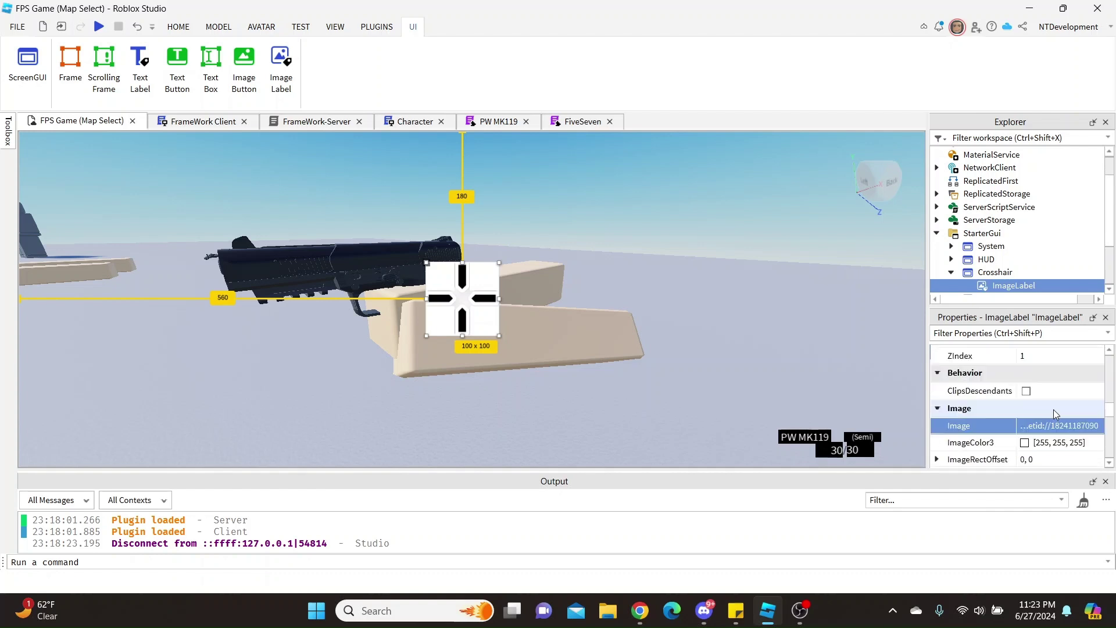
Set the ImageLabel's Size to {0, 15},{0, 15}
{"action": "scroll", "coordinate": [1053, 410], "scroll_direction": "up", "scroll_amount": 3}
{"action": "scroll", "coordinate": [1058, 425], "scroll_direction": "up", "scroll_amount": 2}
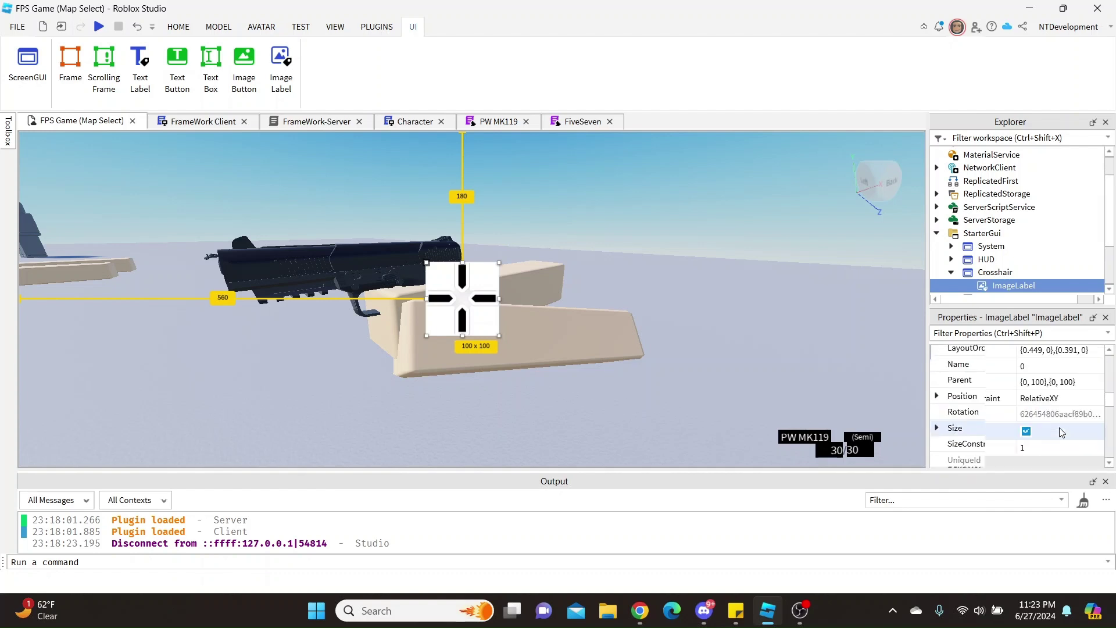
{"action": "double_click", "coordinate": [1041, 430]}
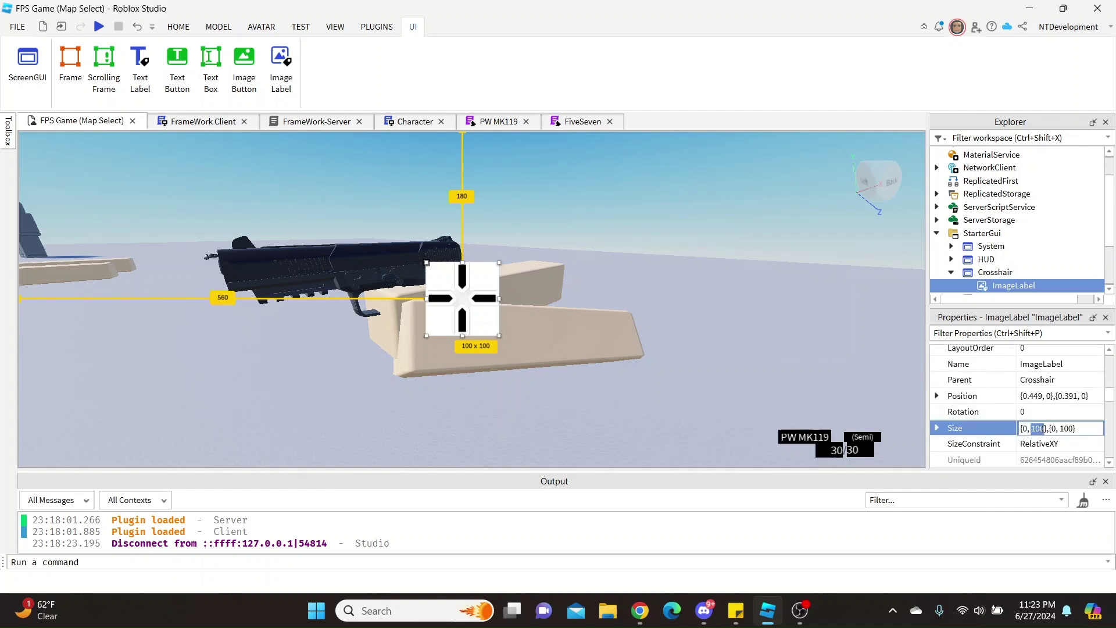
{"action": "type", "text": "1"}
{"action": "type", "text": "5"}
{"action": "key", "text": "Return"}
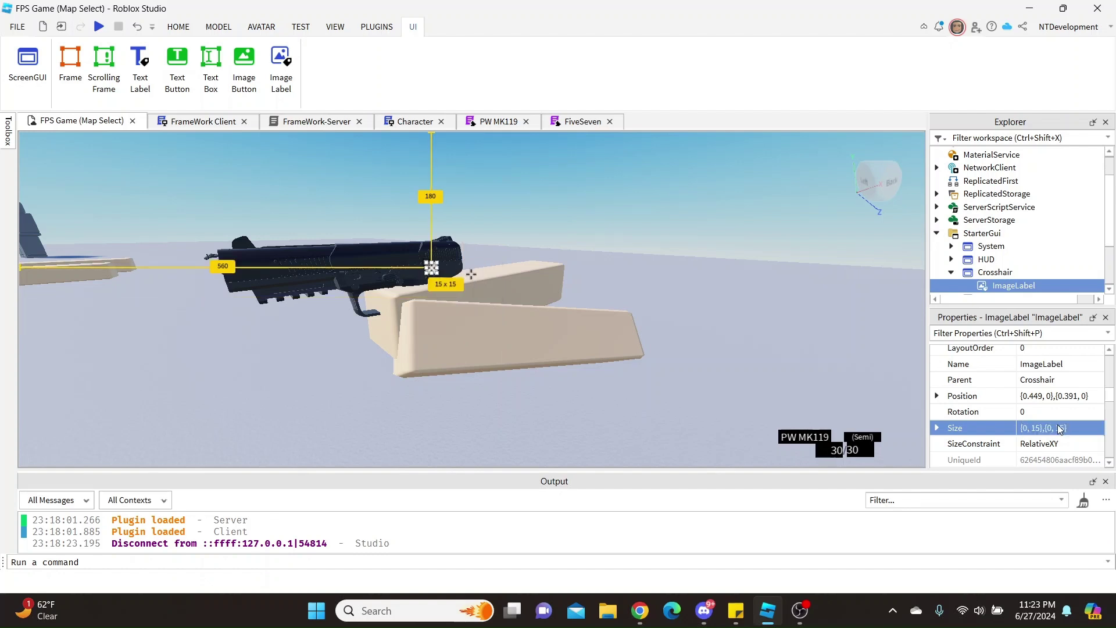
Paste {0.493, 0},{0.41, 0} into the ImageLabel's Position property
{"action": "left_click", "coordinate": [1041, 396]}
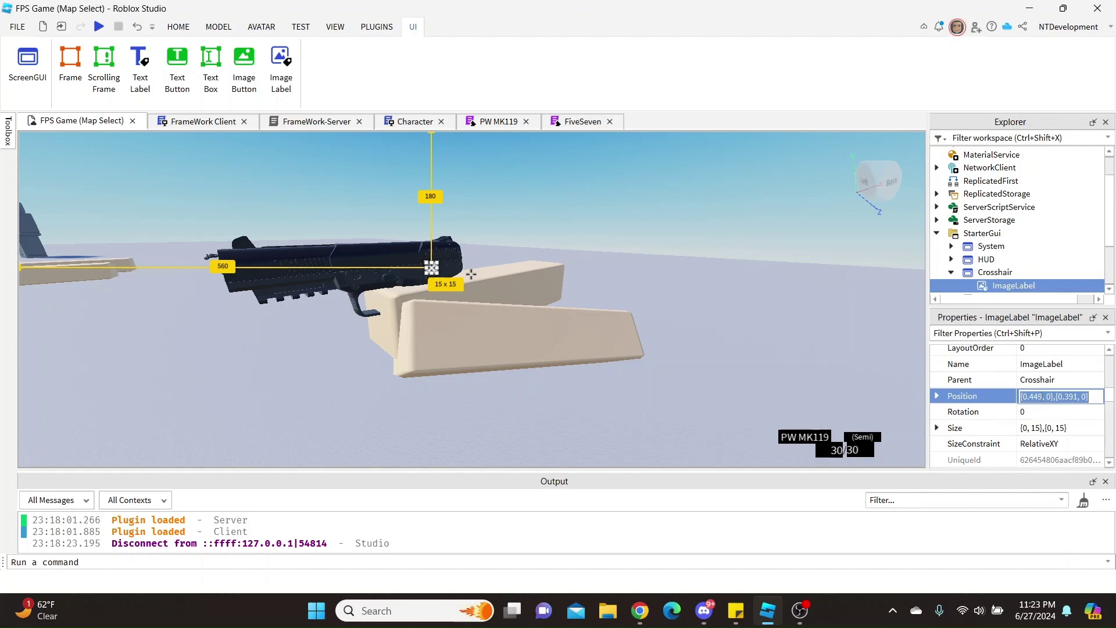
{"action": "key", "text": "ctrl+v"}
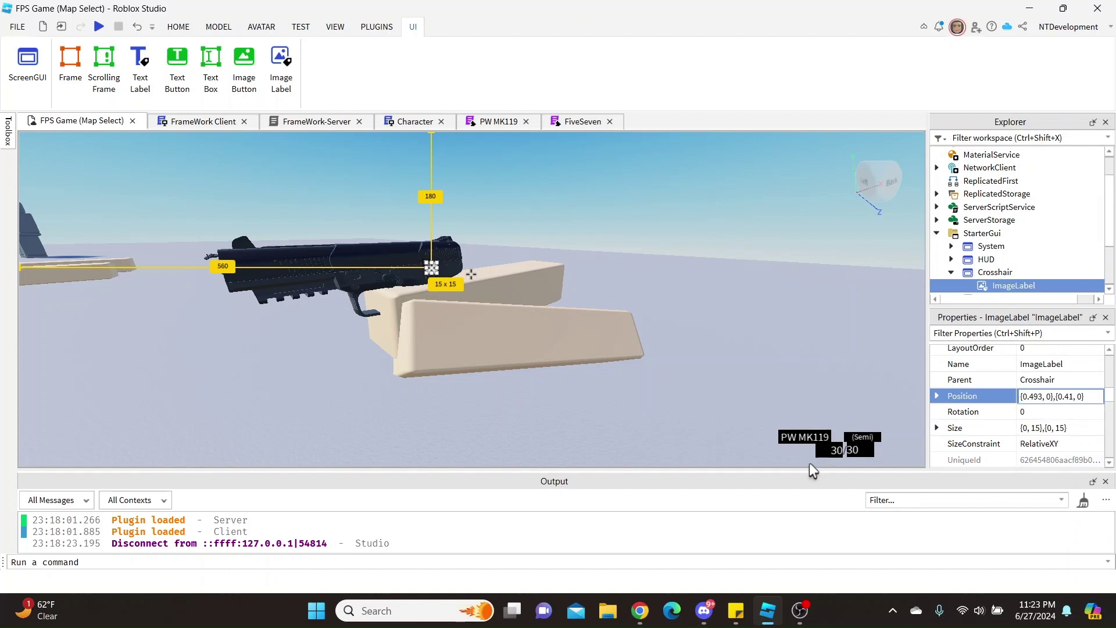
{"action": "key", "text": "Return"}
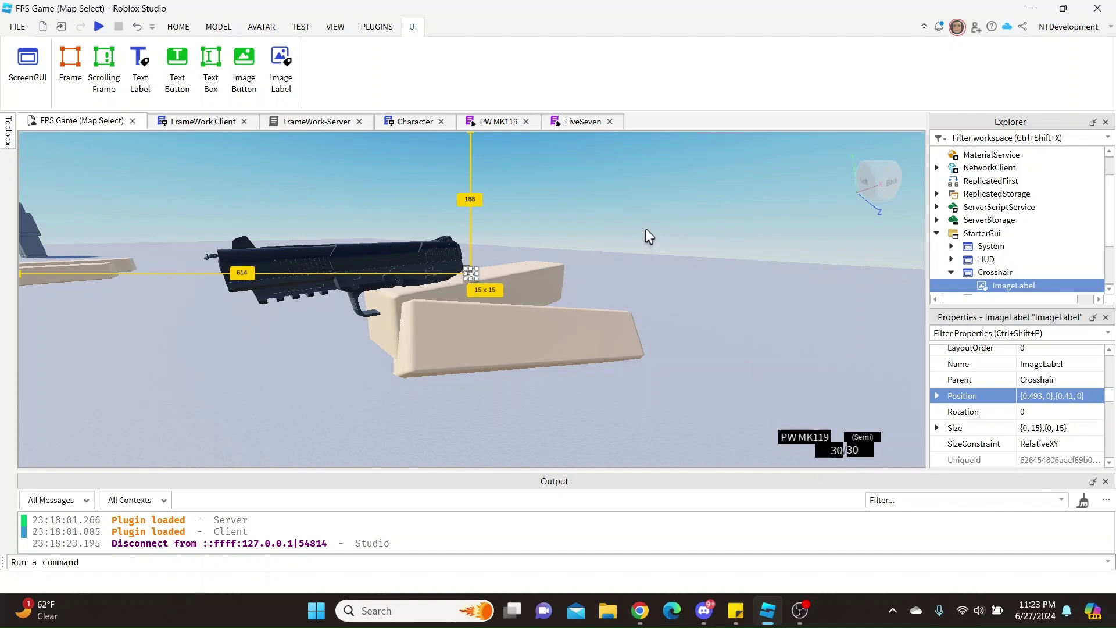
{"action": "left_click", "coordinate": [645, 228]}
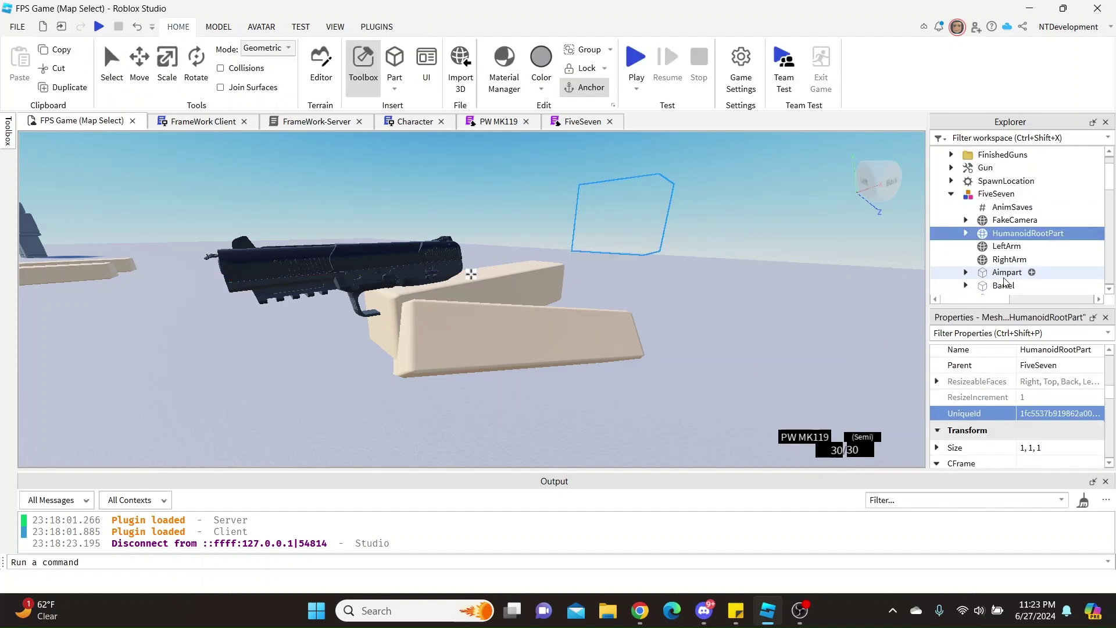
Select the crosshair ImageLabel in the Explorer
{"action": "scroll", "coordinate": [1000, 269], "scroll_direction": "down", "scroll_amount": 5}
{"action": "scroll", "coordinate": [1000, 268], "scroll_direction": "down", "scroll_amount": 5}
{"action": "scroll", "coordinate": [999, 262], "scroll_direction": "down", "scroll_amount": 1}
{"action": "scroll", "coordinate": [997, 250], "scroll_direction": "down", "scroll_amount": 1}
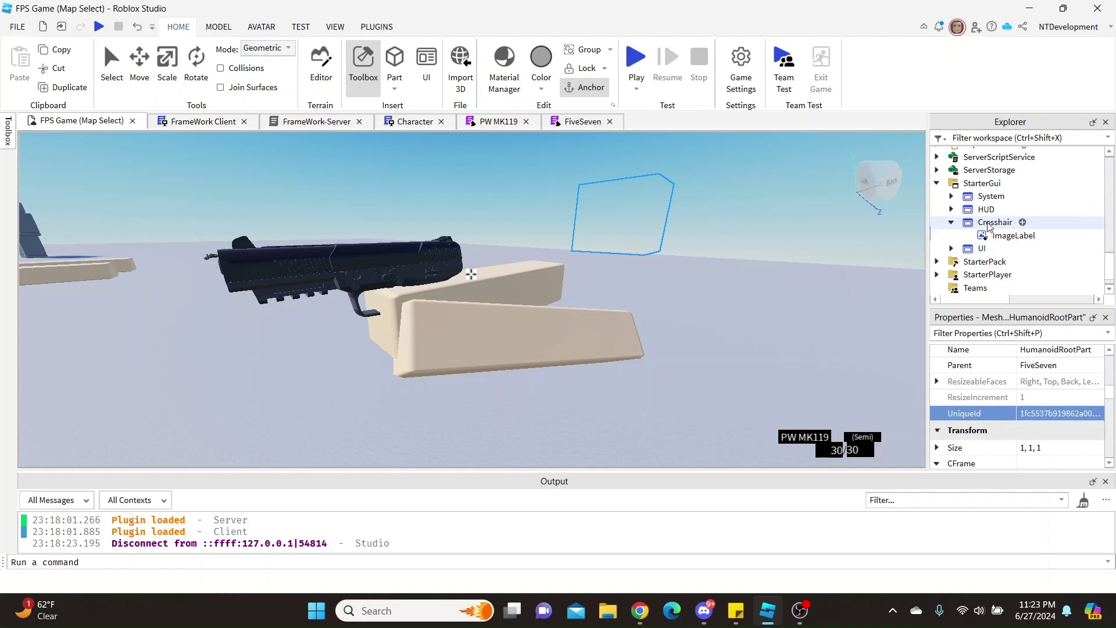
{"action": "scroll", "coordinate": [995, 239], "scroll_direction": "down", "scroll_amount": 1}
{"action": "left_click", "coordinate": [996, 238]}
Set the ImageLabel's BackgroundTransparency to 1
{"action": "scroll", "coordinate": [1040, 402], "scroll_direction": "up", "scroll_amount": 1}
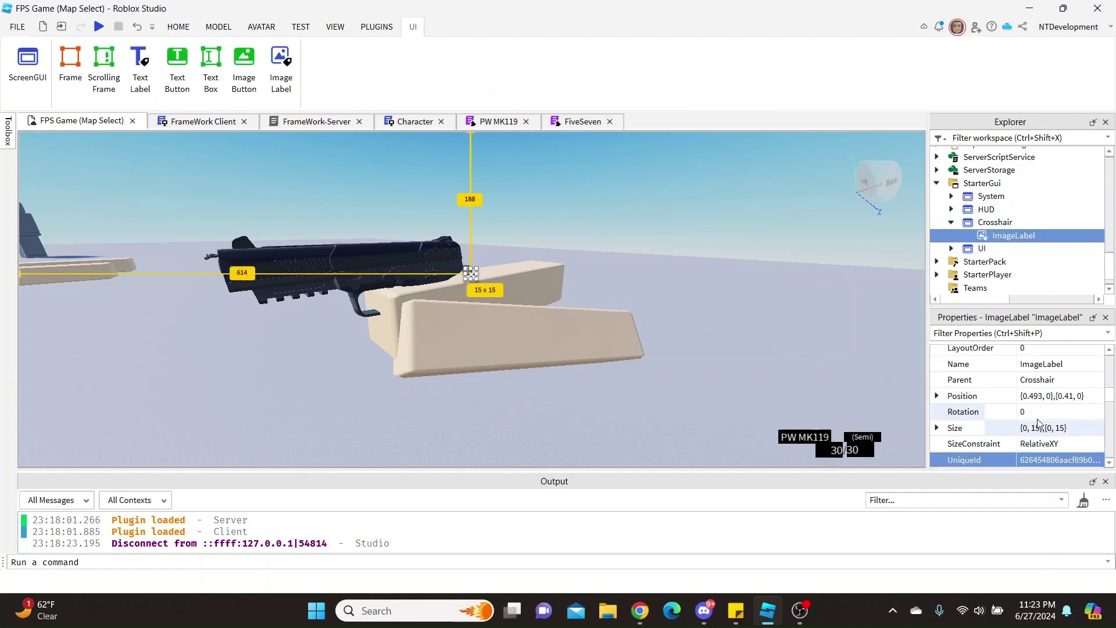
{"action": "scroll", "coordinate": [1040, 402], "scroll_direction": "up", "scroll_amount": 1}
{"action": "scroll", "coordinate": [1040, 402], "scroll_direction": "up", "scroll_amount": 1}
{"action": "scroll", "coordinate": [1040, 402], "scroll_direction": "up", "scroll_amount": 1}
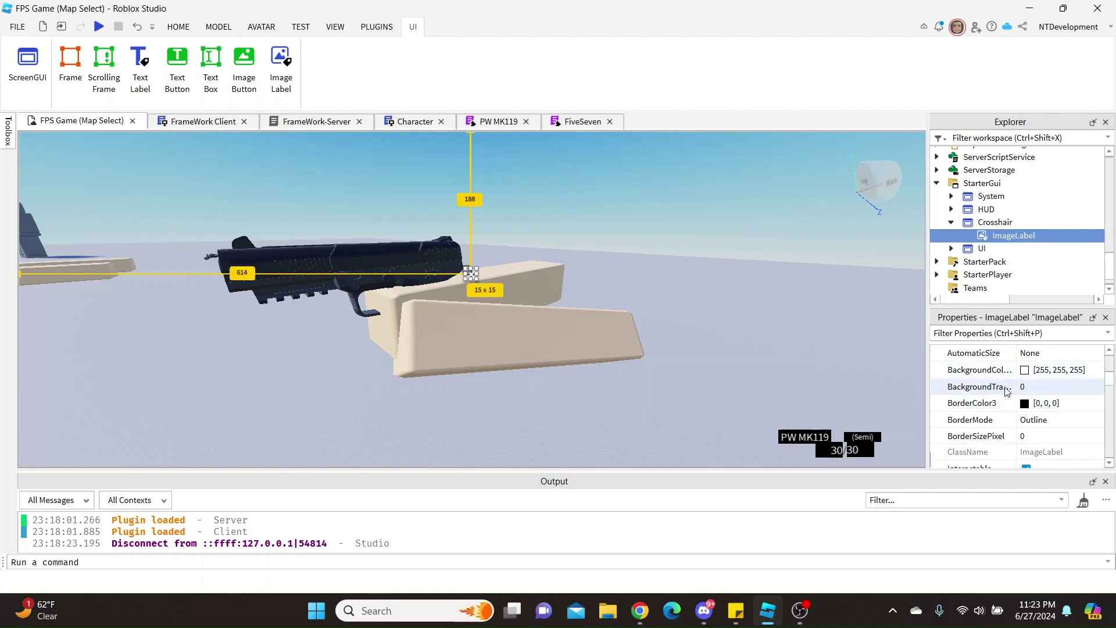
{"action": "left_click", "coordinate": [1040, 388]}
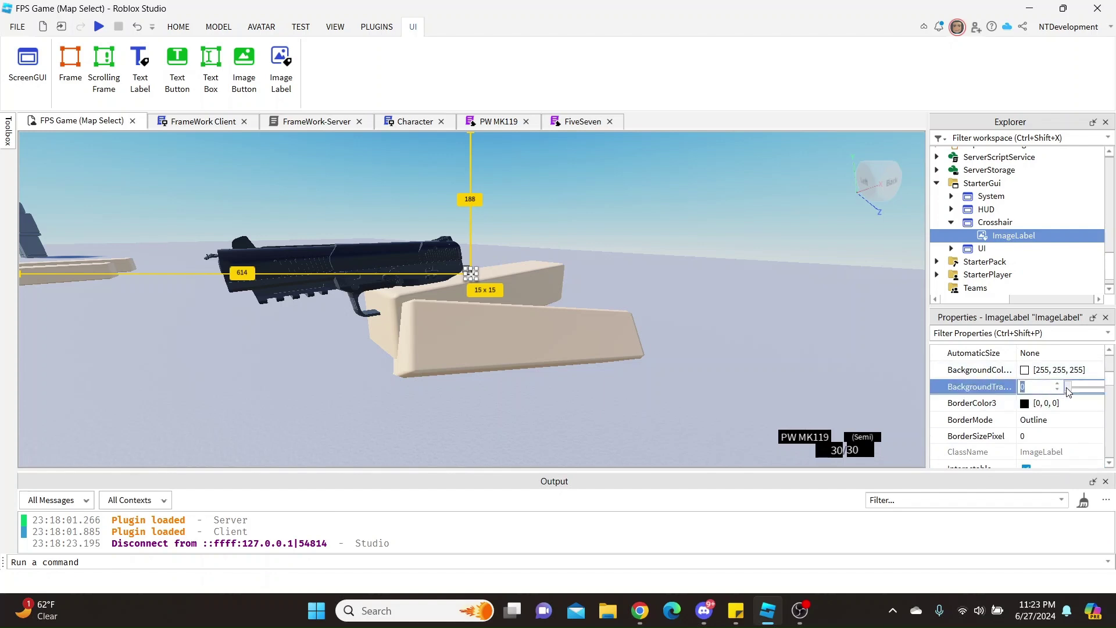
{"action": "left_click_drag", "start_coordinate": [1067, 387], "coordinate": [1100, 387]}
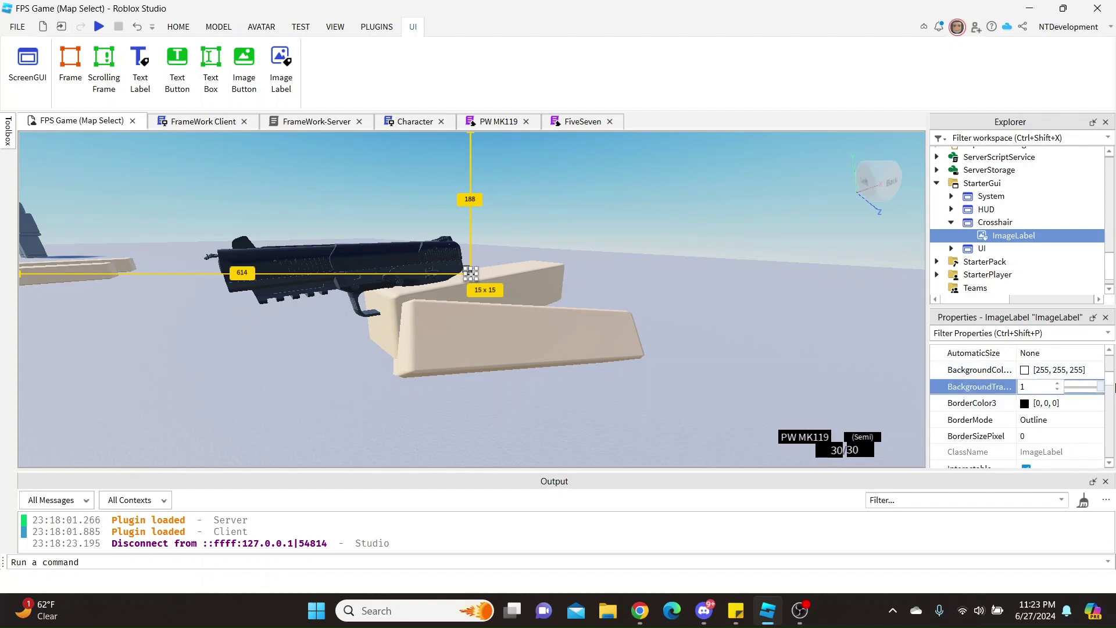
{"action": "left_click", "coordinate": [470, 274]}
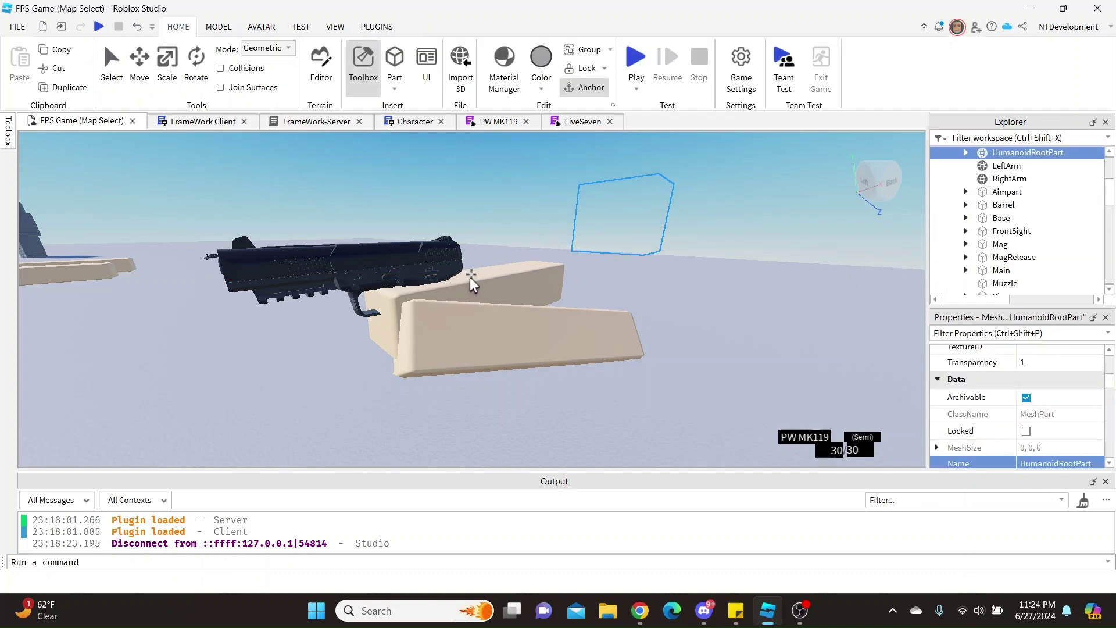
Reselect the ImageLabel under StarterGui > Crosshair in the Explorer
{"action": "scroll", "coordinate": [1055, 395], "scroll_direction": "down", "scroll_amount": 1}
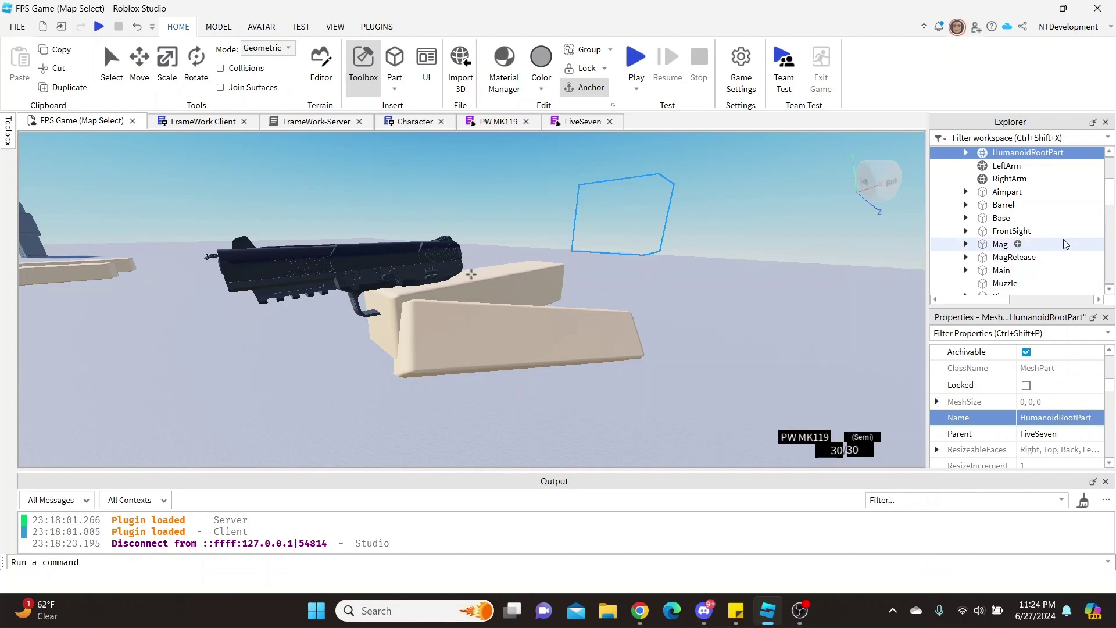
{"action": "scroll", "coordinate": [1012, 233], "scroll_direction": "down", "scroll_amount": 5}
{"action": "scroll", "coordinate": [1011, 235], "scroll_direction": "down", "scroll_amount": 5}
{"action": "scroll", "coordinate": [1010, 241], "scroll_direction": "down", "scroll_amount": 3}
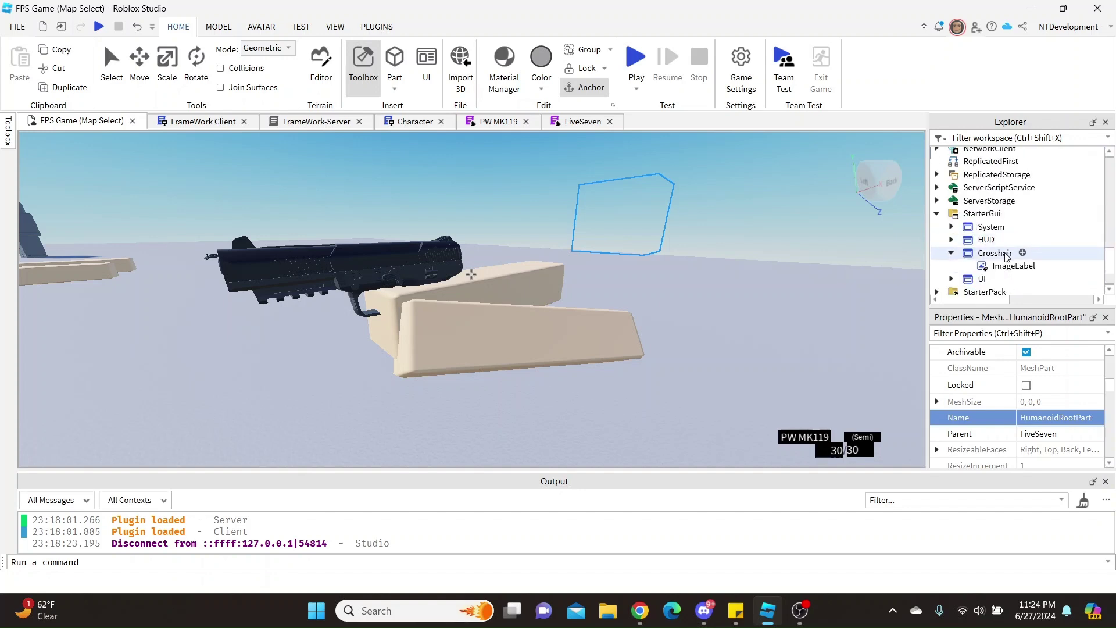
{"action": "left_click", "coordinate": [1015, 266]}
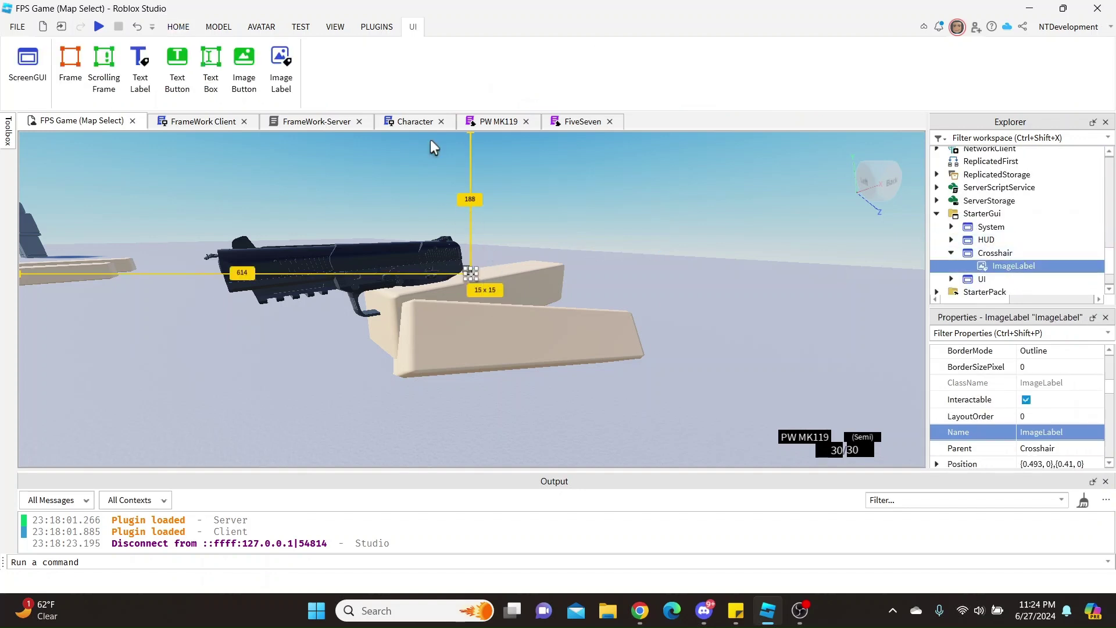
Playtest the game, shoot the Rig, then fire the FiveSeven pistol
{"action": "left_click", "coordinate": [99, 27]}
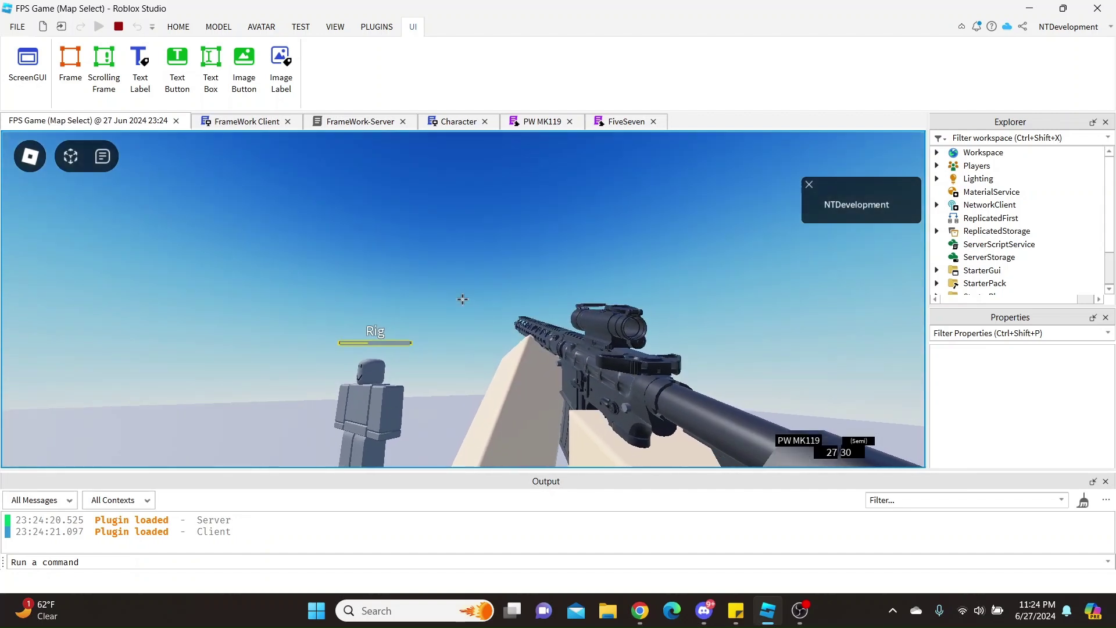
{"action": "left_click", "coordinate": [462, 299]}
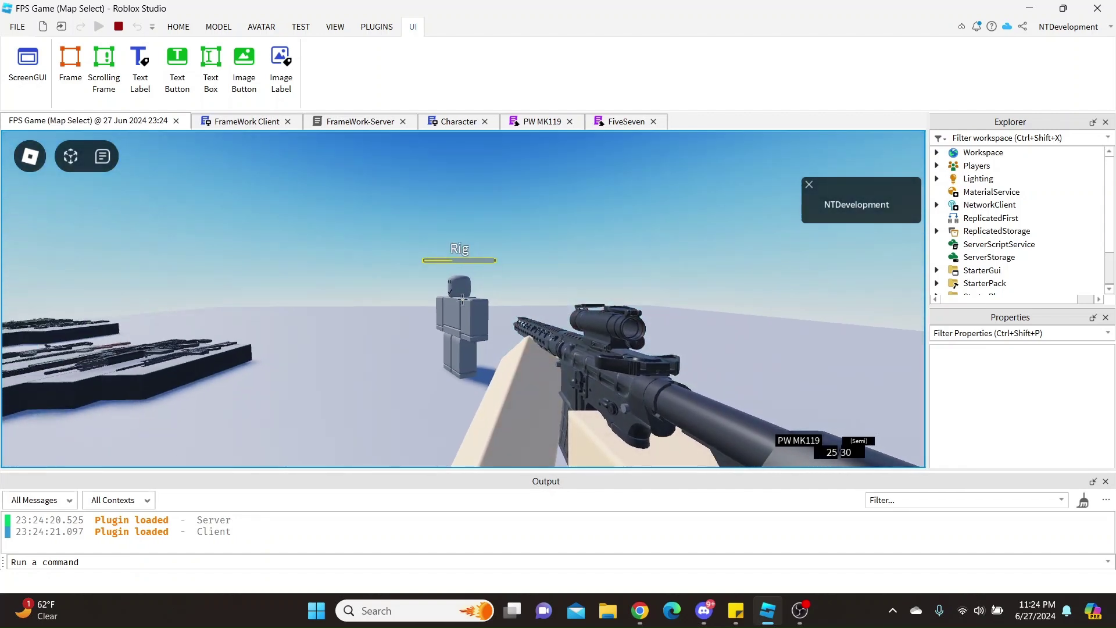
{"action": "left_click", "coordinate": [462, 299]}
{"action": "left_click", "coordinate": [462, 299]}
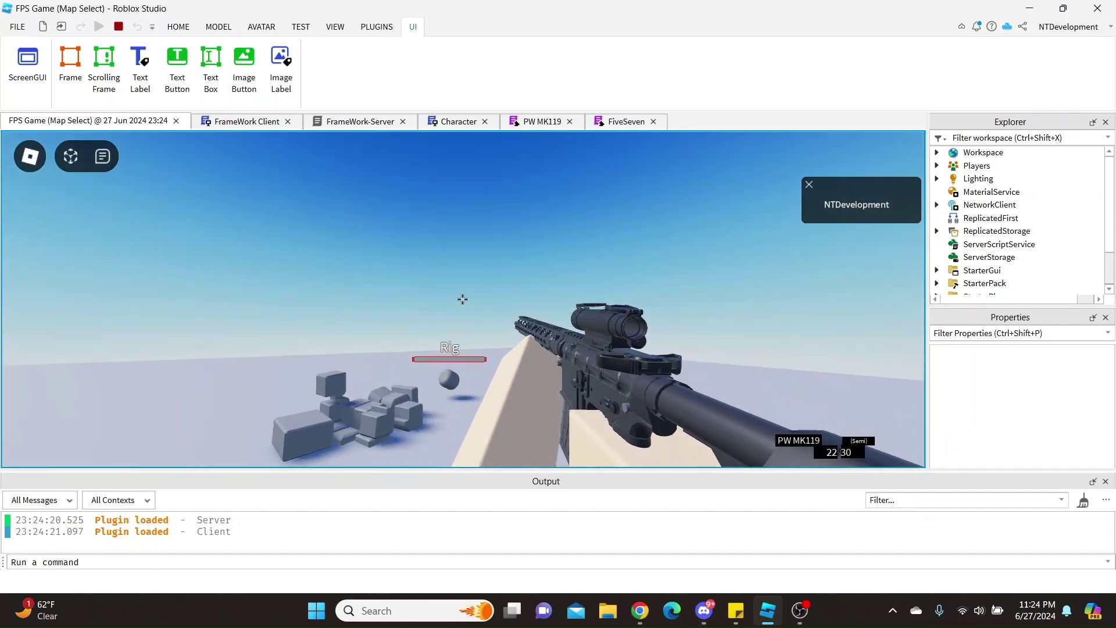
{"action": "key", "text": "2"}
{"action": "left_click", "coordinate": [463, 299]}
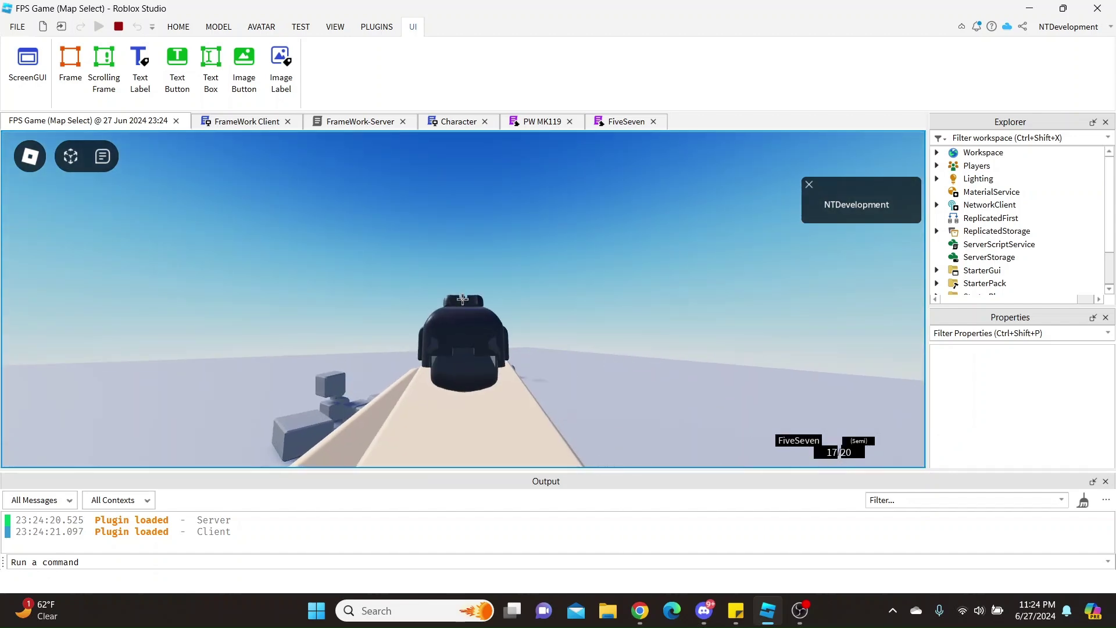
{"action": "left_click", "coordinate": [463, 299]}
{"action": "left_click", "coordinate": [463, 299]}
Empty and reload the PW MK119 rifle, then re-equip the FiveSeven
{"action": "key", "text": "1"}
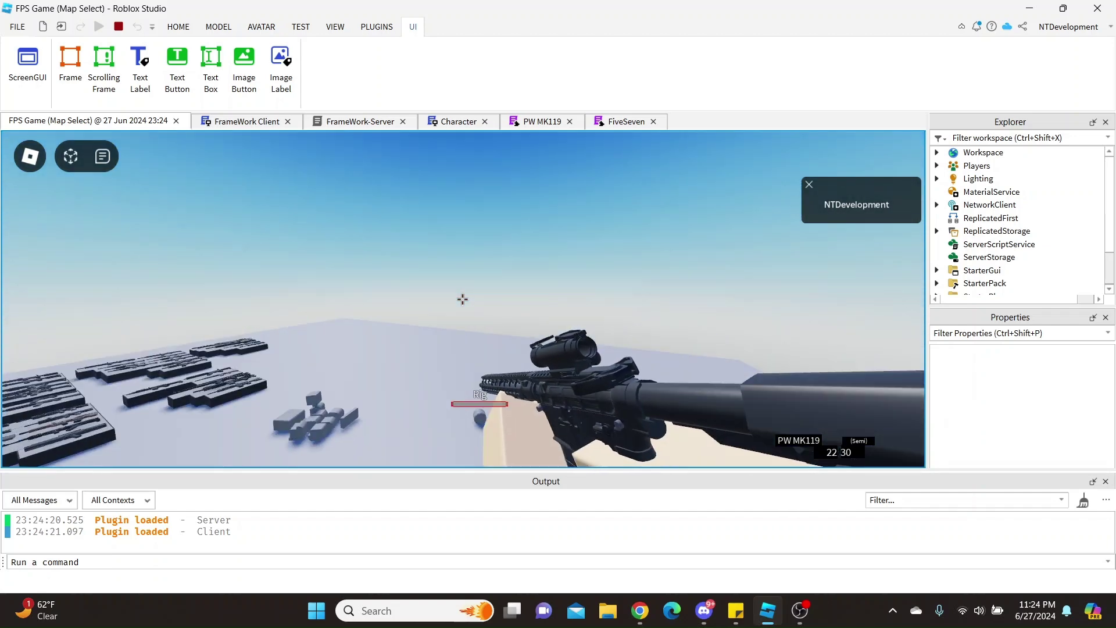
{"action": "double_click", "coordinate": [463, 299]}
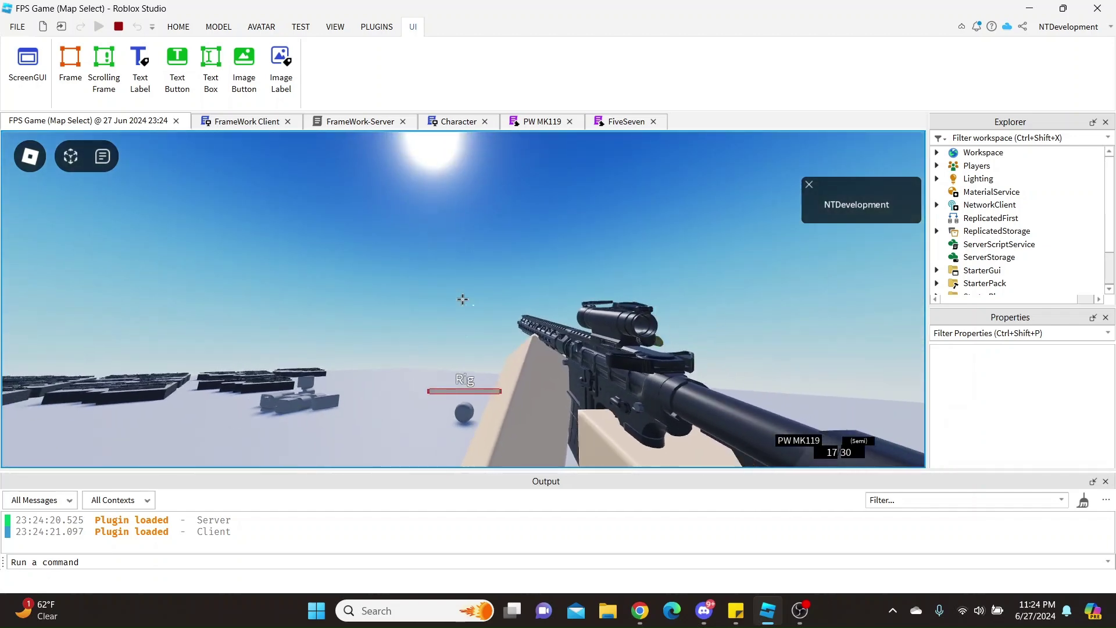
{"action": "double_click", "coordinate": [463, 300]}
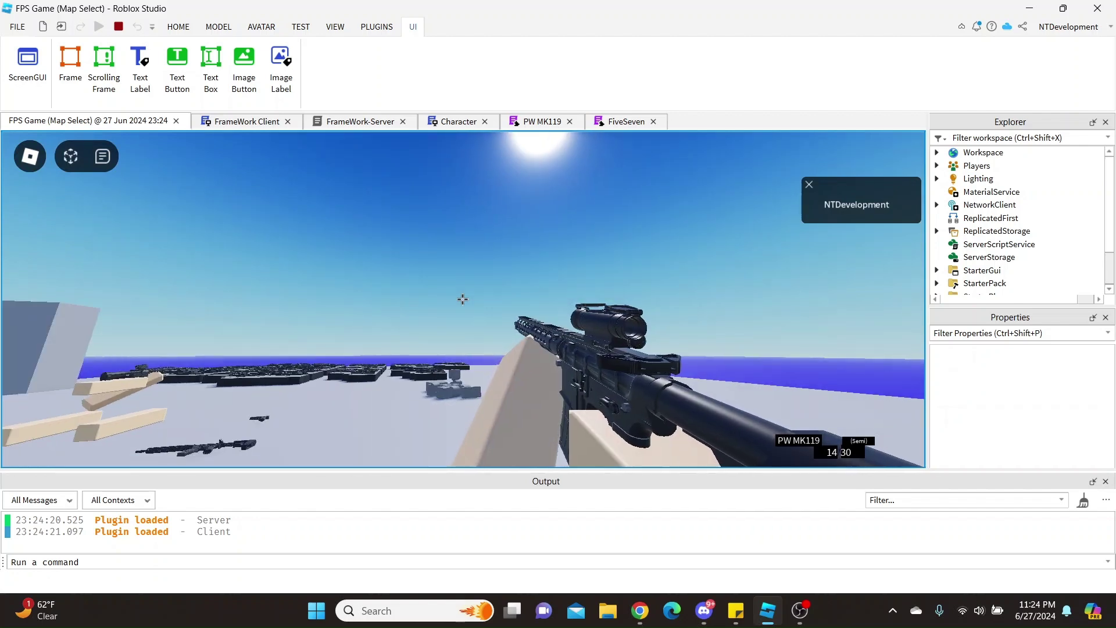
{"action": "left_click", "coordinate": [463, 299]}
{"action": "left_click", "coordinate": [463, 299]}
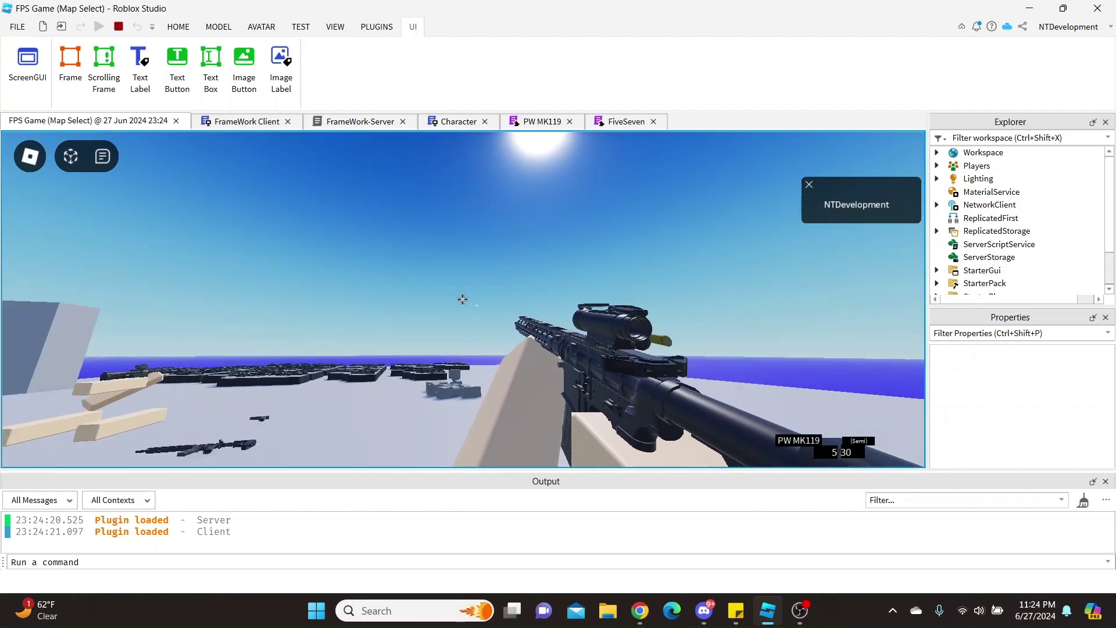
{"action": "left_click", "coordinate": [463, 299]}
{"action": "key", "text": "r"}
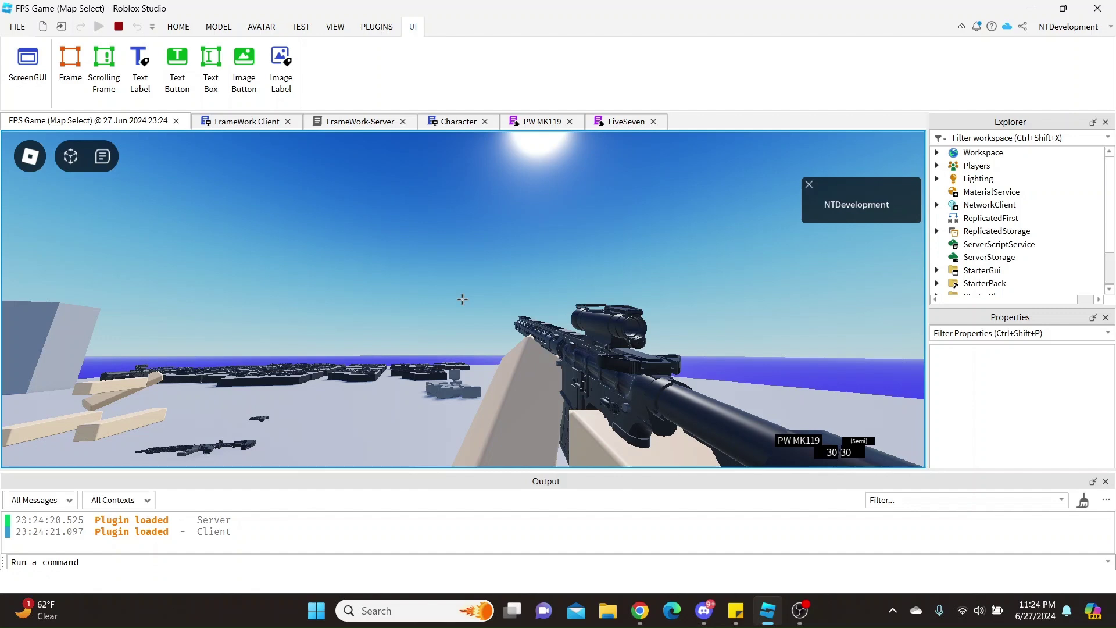
{"action": "key", "text": "1"}
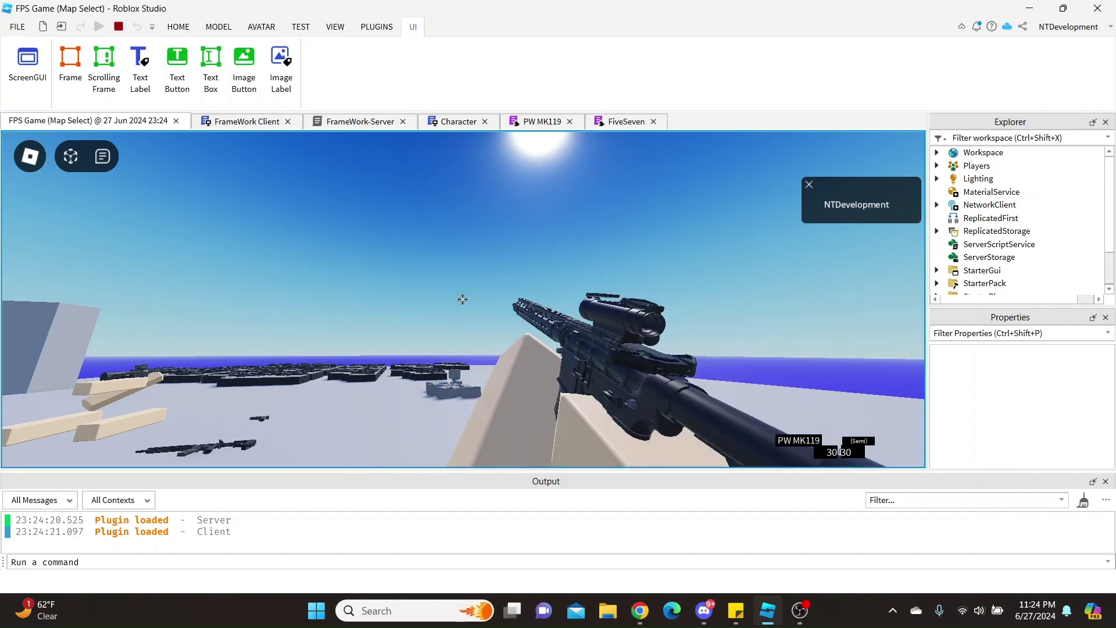
{"action": "key", "text": "2"}
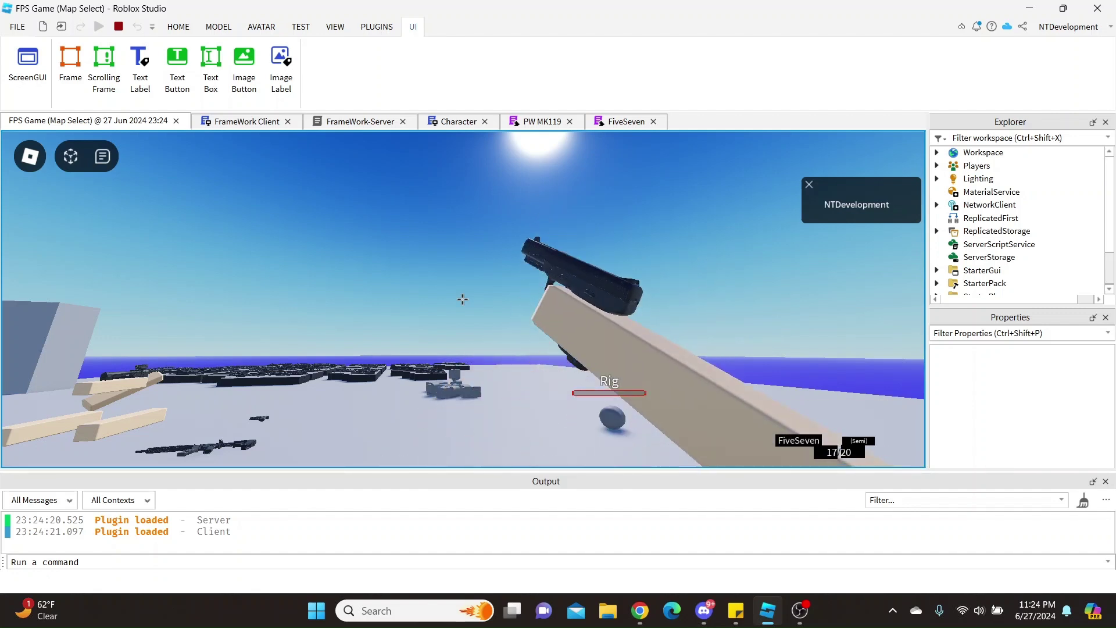